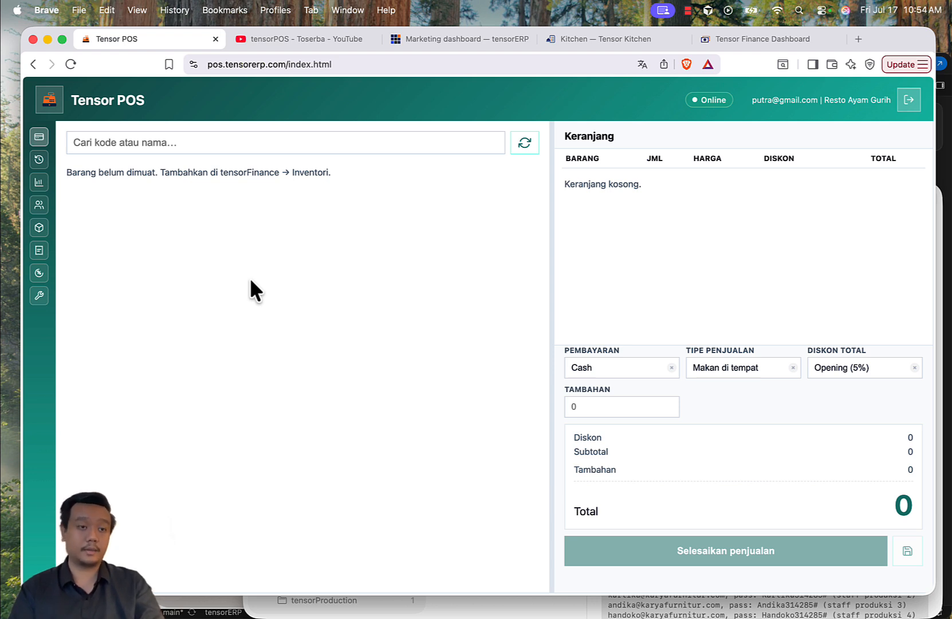
# Step: Open the chart of accounts and add account 01 named Kas Kasir under Kas & bank
pyautogui.click(39, 228)
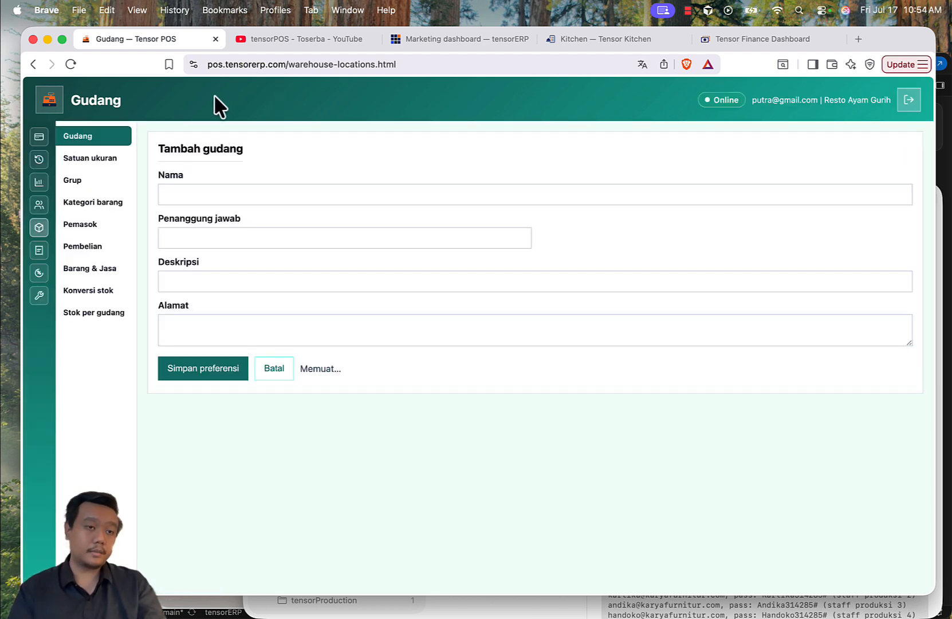
pyautogui.click(39, 251)
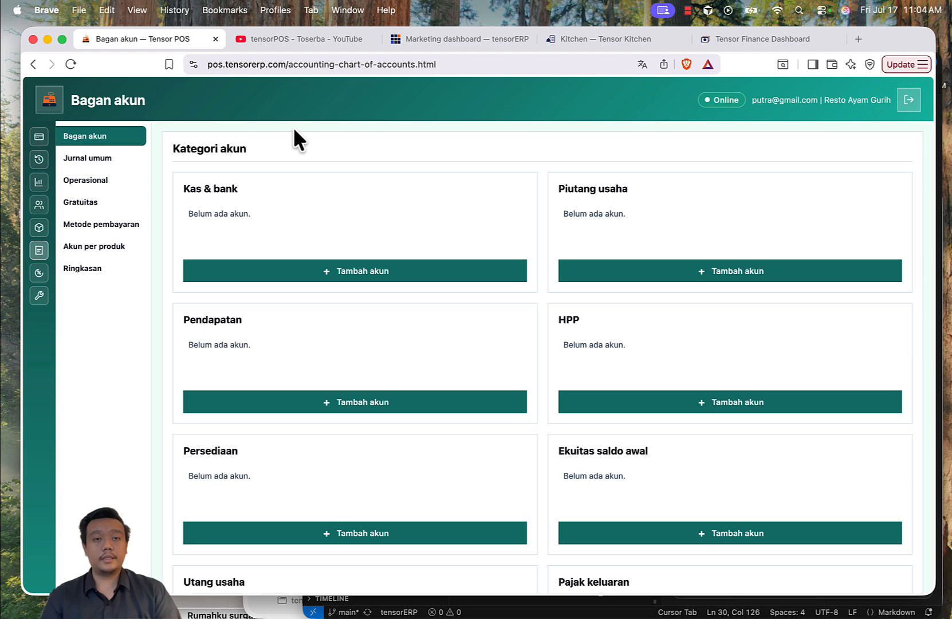
pyautogui.scroll(-5, 439, 161)
pyautogui.scroll(5, 439, 160)
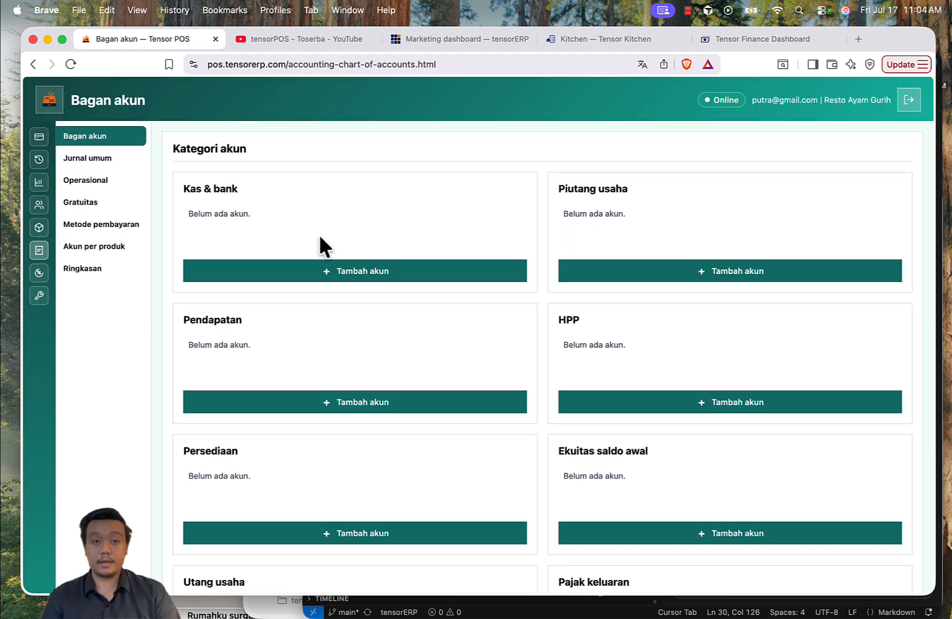
pyautogui.click(302, 272)
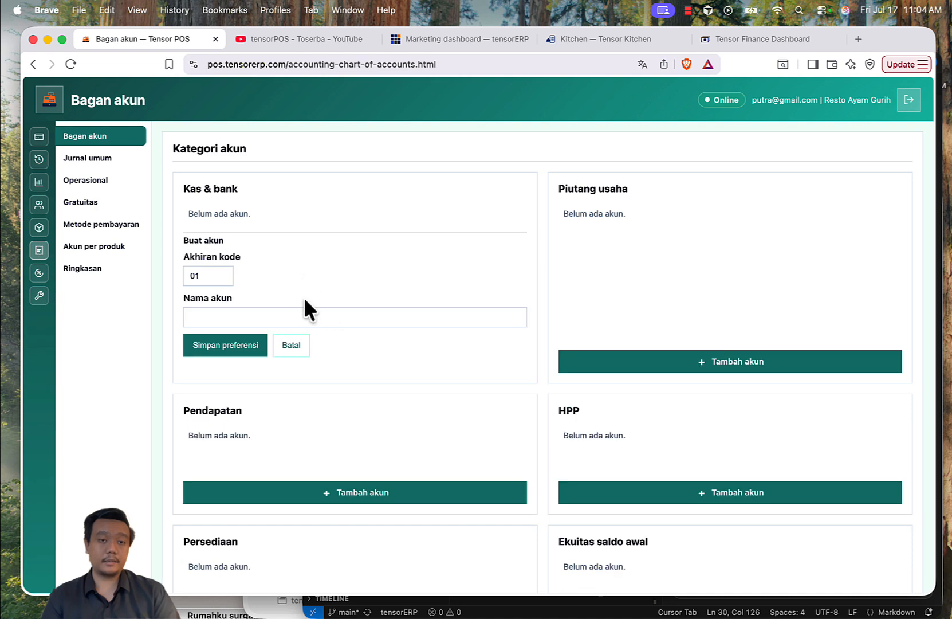
pyautogui.click(267, 316)
pyautogui.write('Kas')
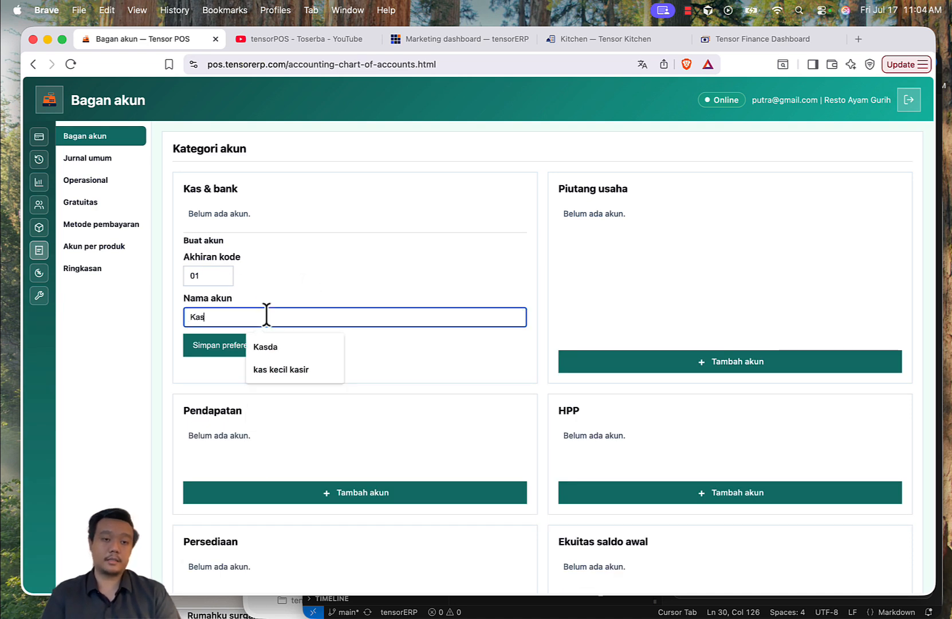
pyautogui.write(' Kasir')
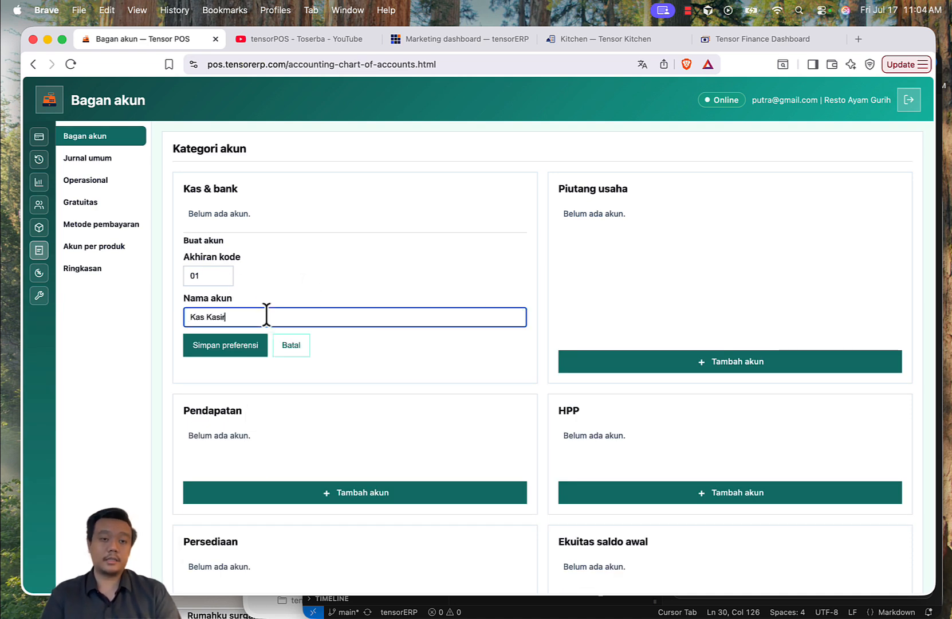
pyautogui.click(232, 347)
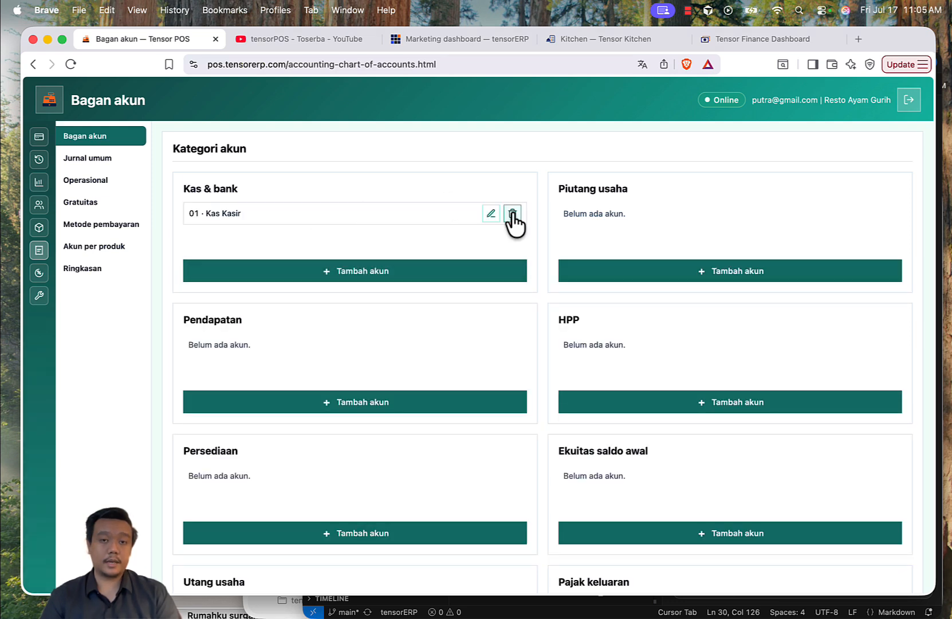
# Step: Add account 02 named Bank BRI under Kas & bank
pyautogui.click(344, 292)
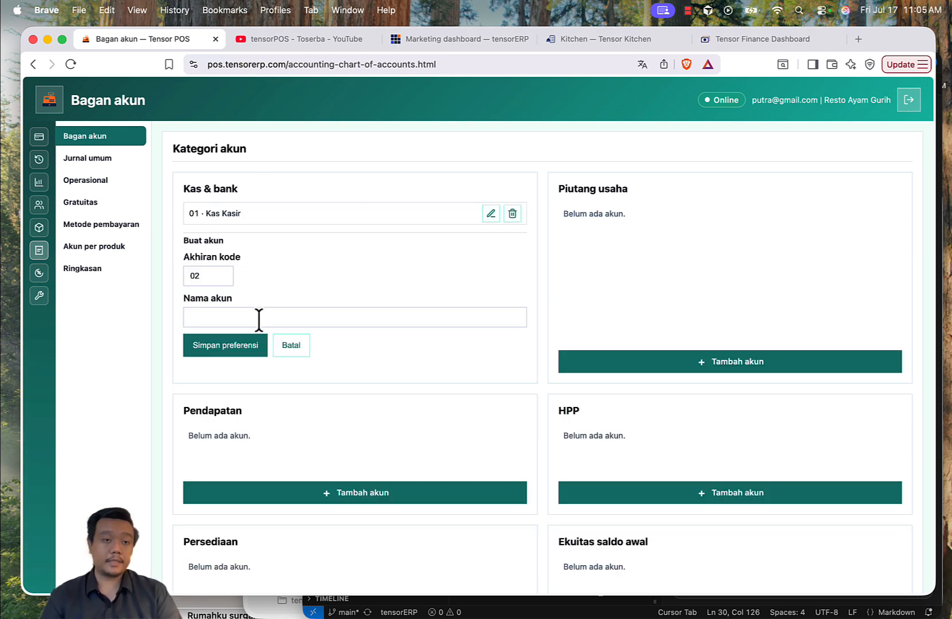
pyautogui.click(297, 319)
pyautogui.write('Bank')
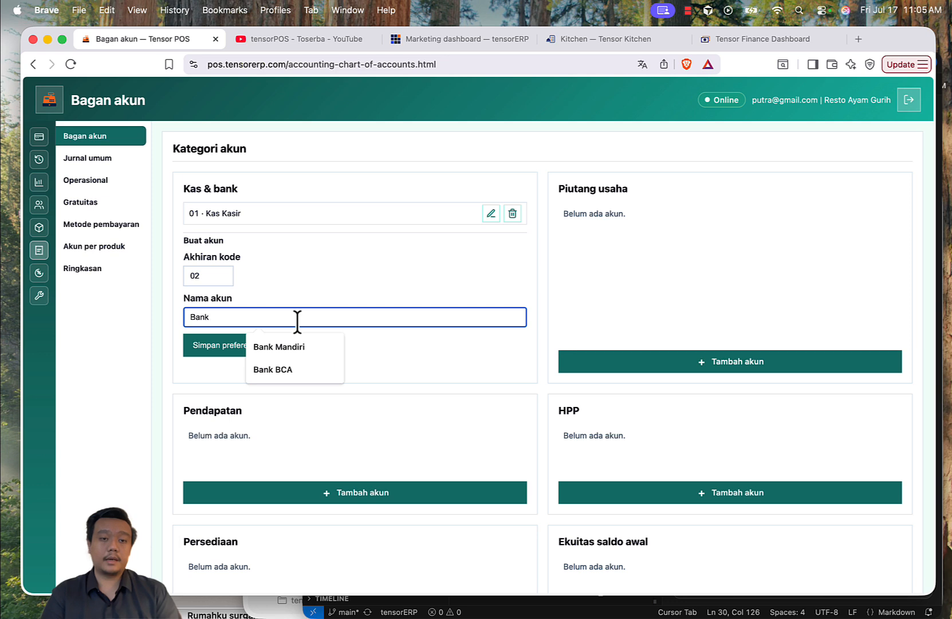
pyautogui.write(' BRI')
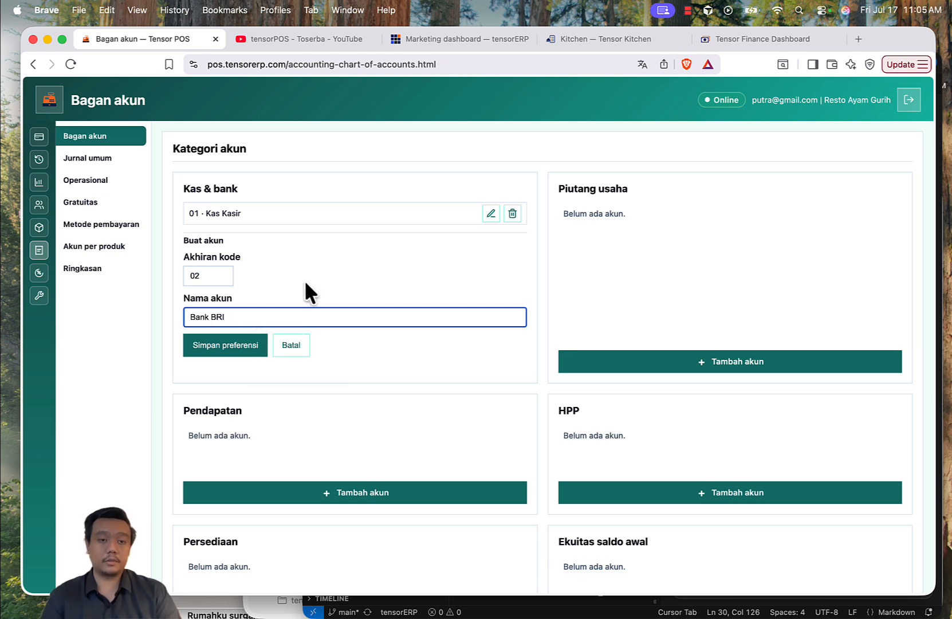
pyautogui.hotkey('shift', 'Tab')
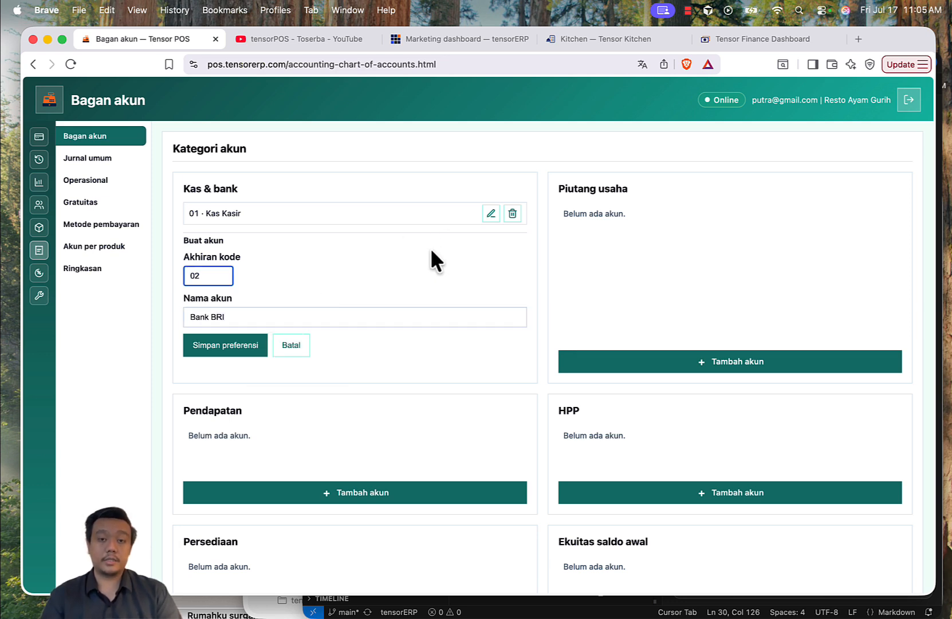
pyautogui.click(252, 350)
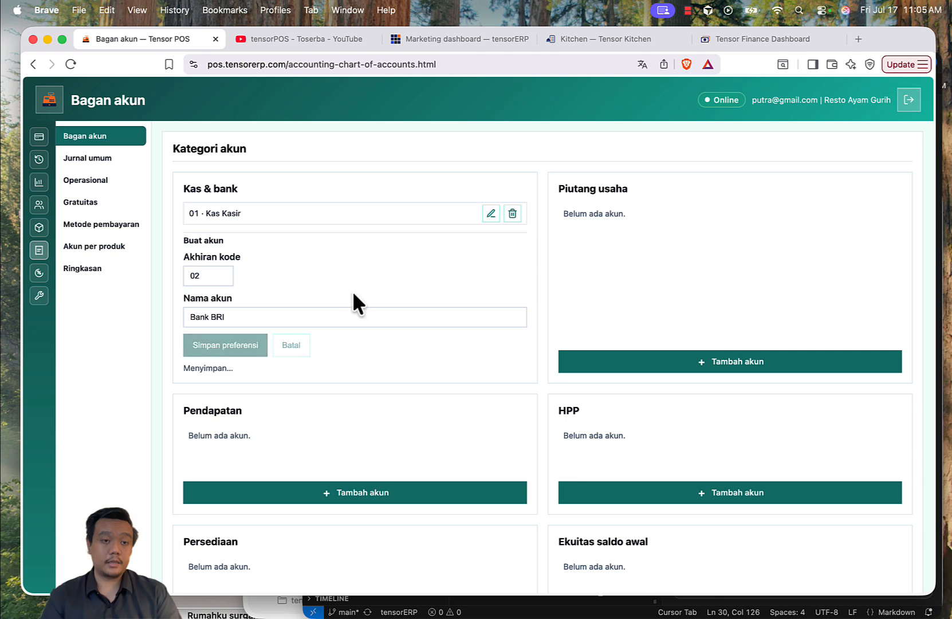
# Step: Add account 03 named Bank BNI under Kas & bank
pyautogui.click(352, 275)
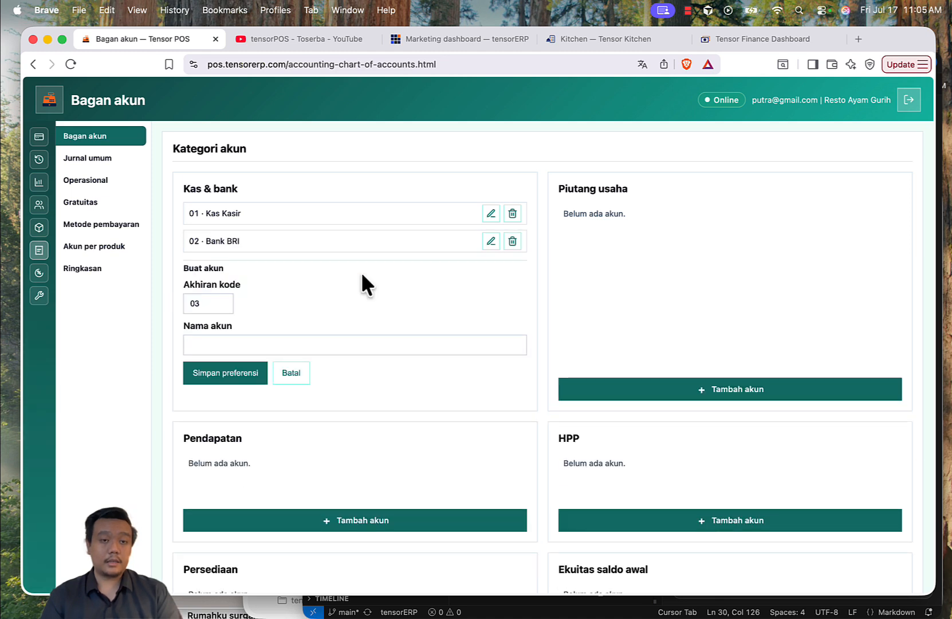
pyautogui.click(266, 344)
pyautogui.write('Bank')
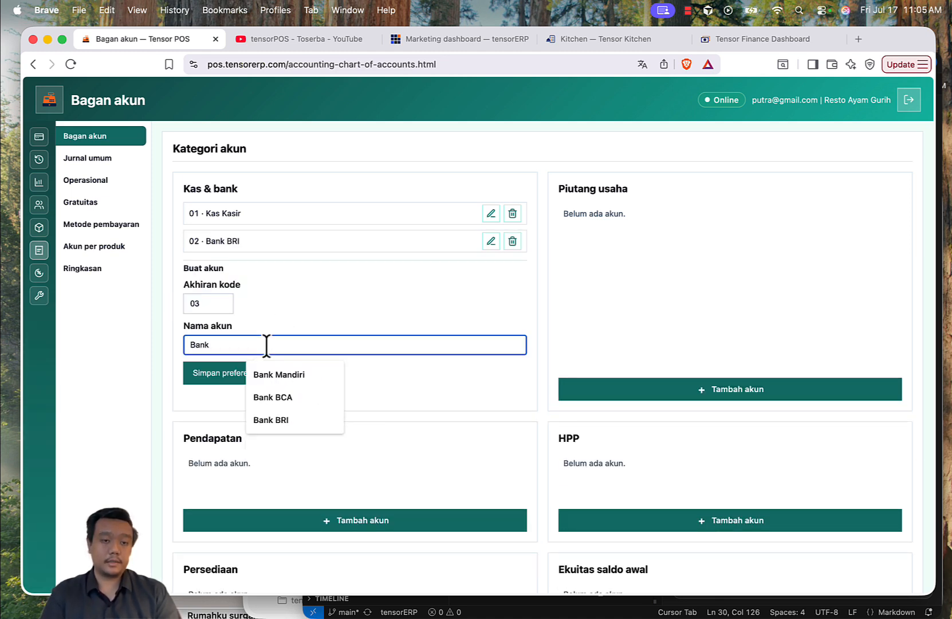
pyautogui.write(' BNI')
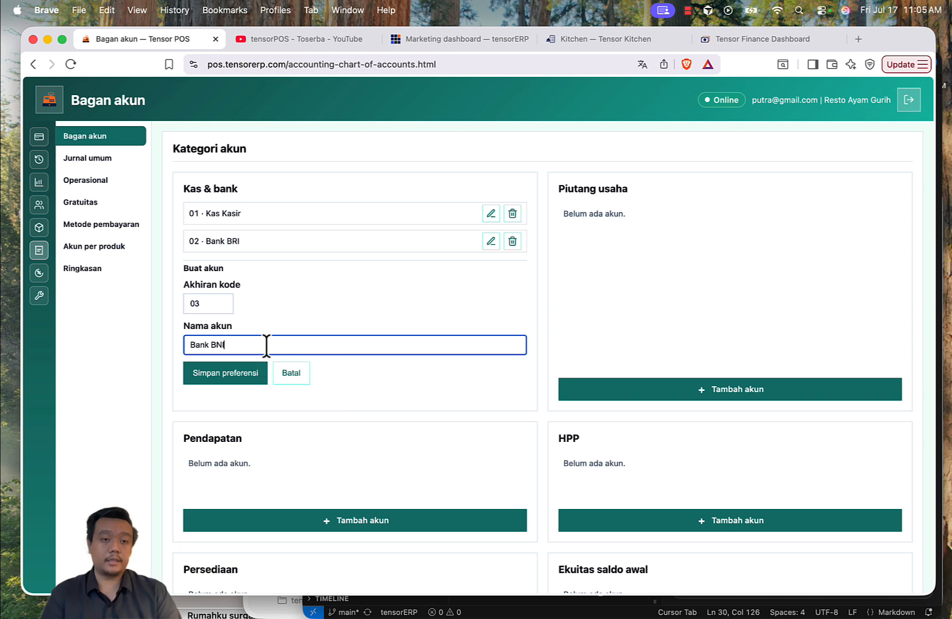
pyautogui.click(248, 368)
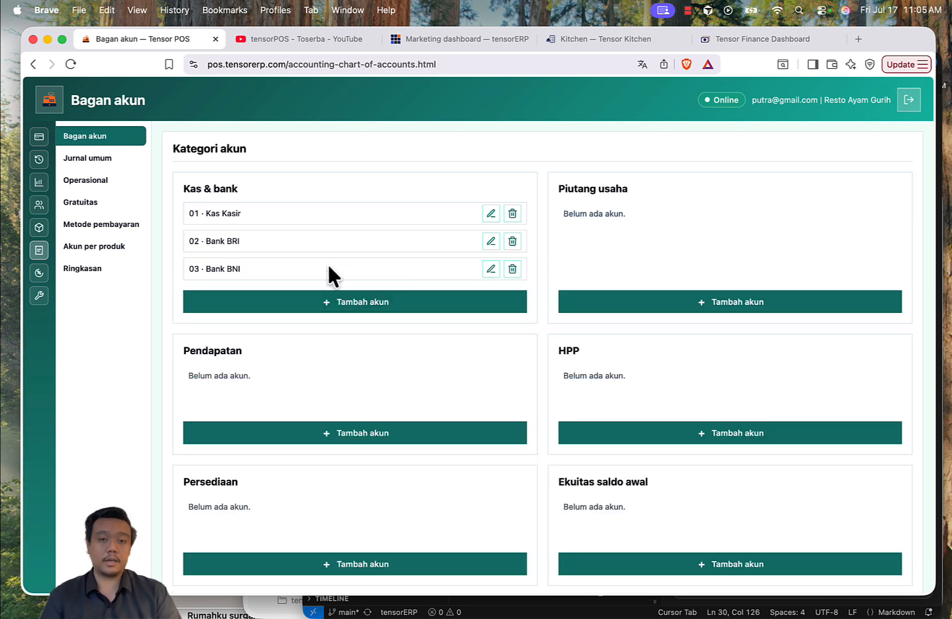
# Step: Add account 04 named Gopay under Kas & bank
pyautogui.click(345, 301)
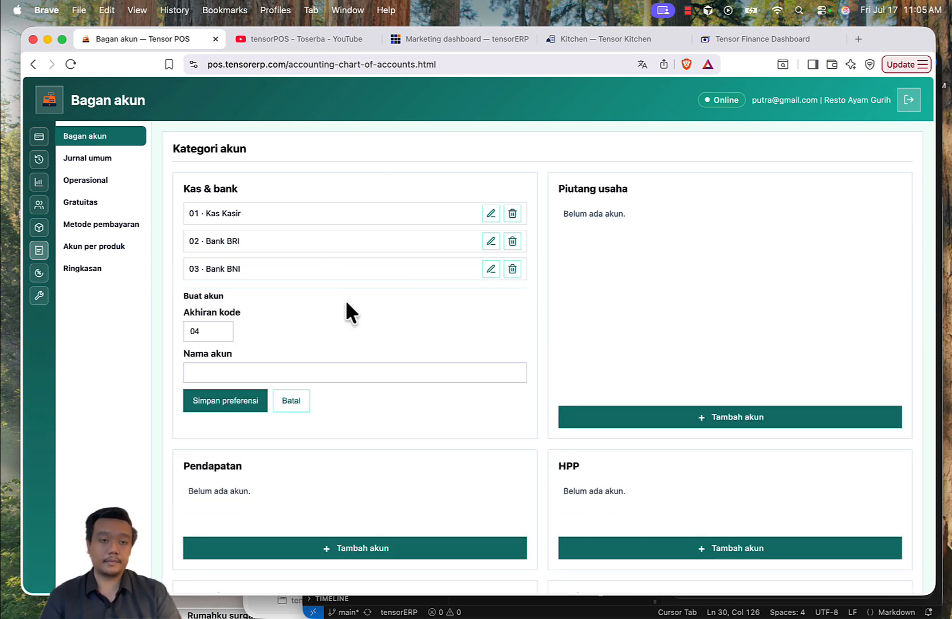
pyautogui.click(287, 373)
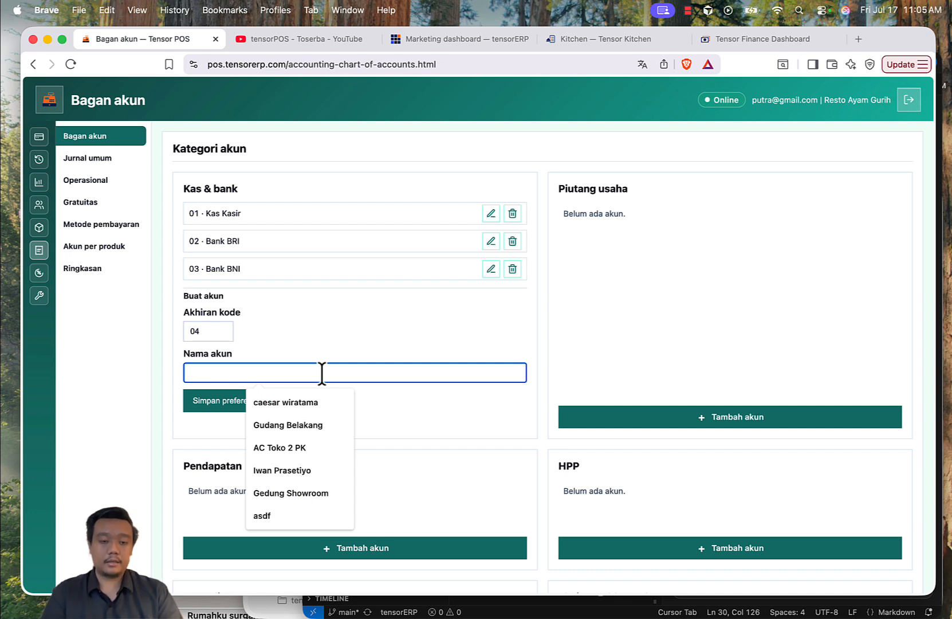
pyautogui.write('Gopay')
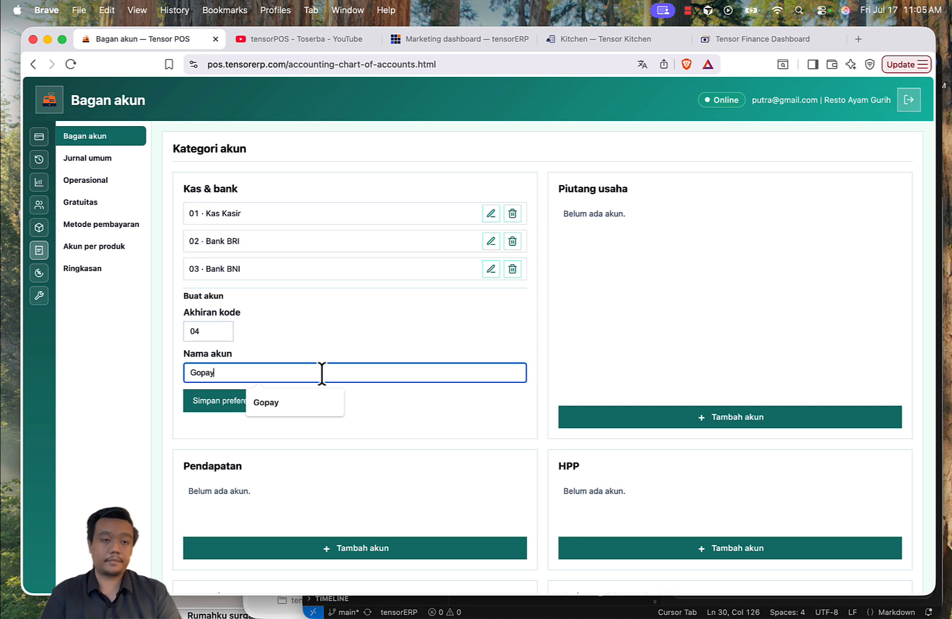
pyautogui.click(205, 402)
# Step: Add account 05 named OVO under Kas & bank
pyautogui.click(280, 330)
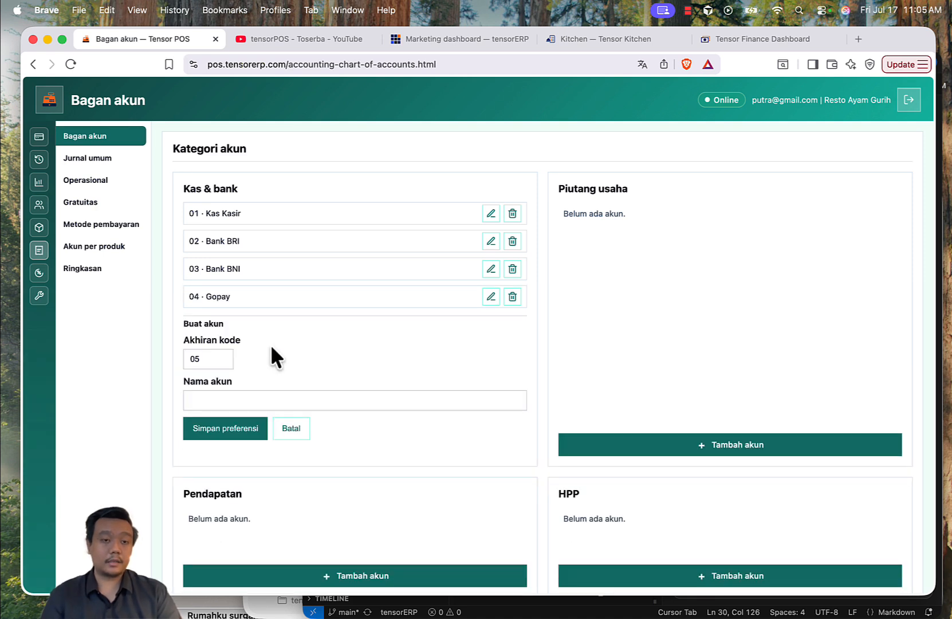
pyautogui.click(238, 401)
pyautogui.write('OVO')
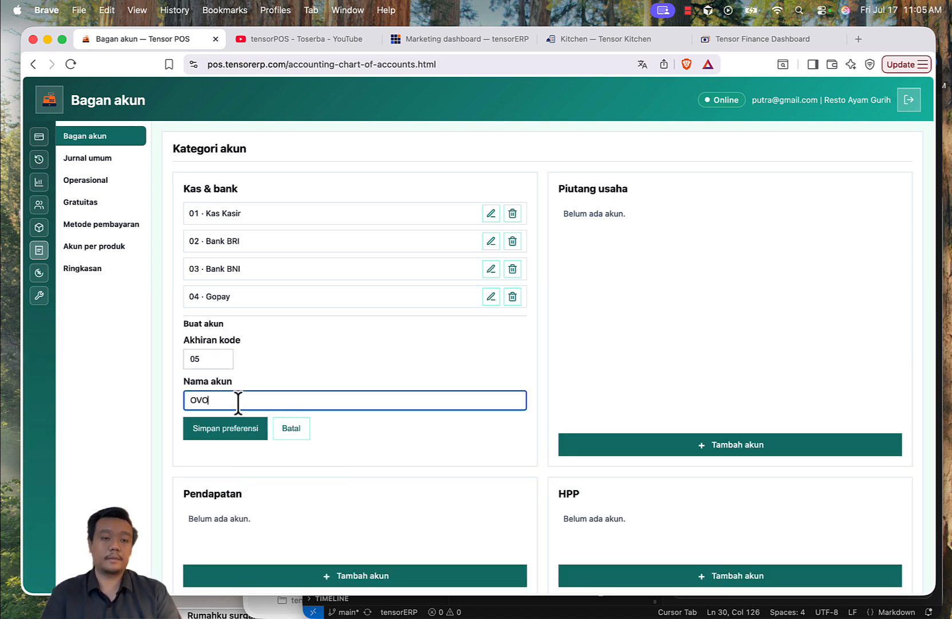
pyautogui.click(230, 431)
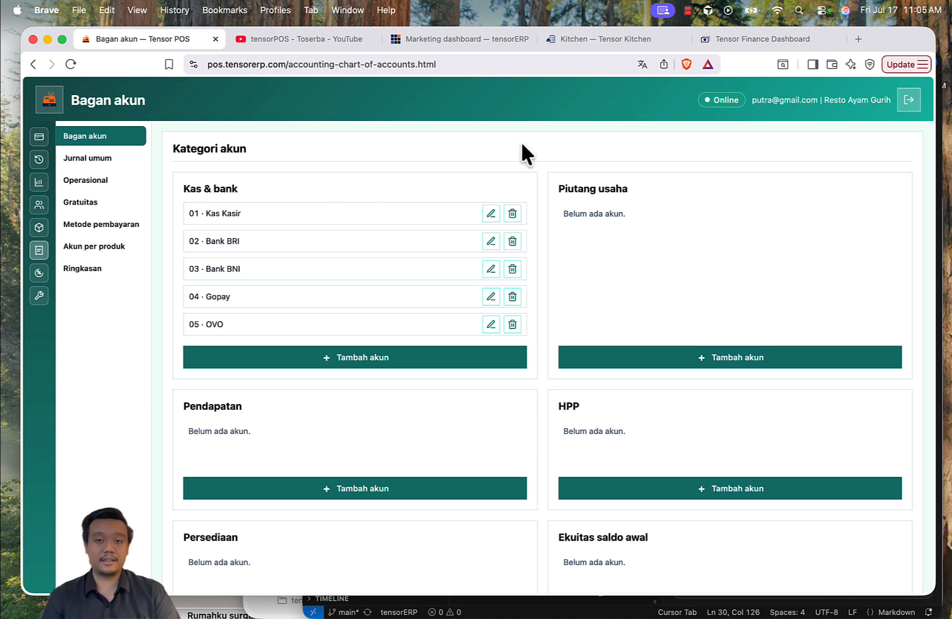
# Step: Add account 01 named Piutang under Piutang usaha
pyautogui.click(652, 358)
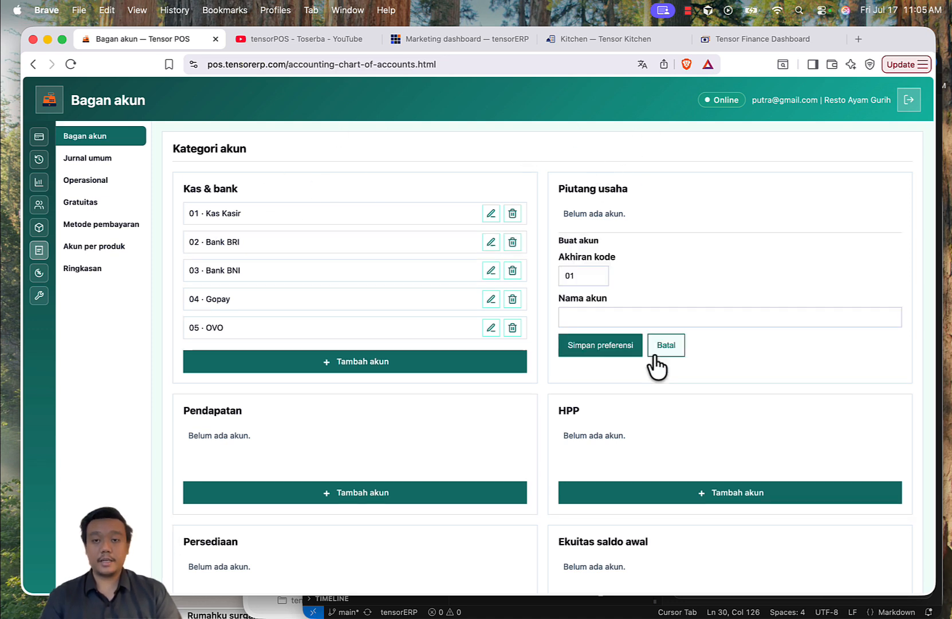
pyautogui.click(621, 324)
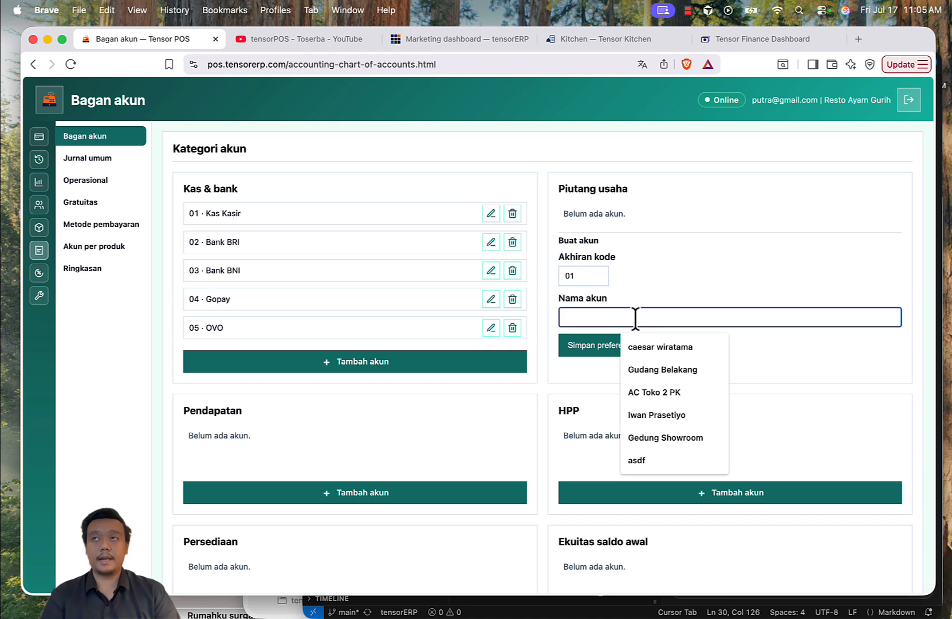
pyautogui.write('Piutang')
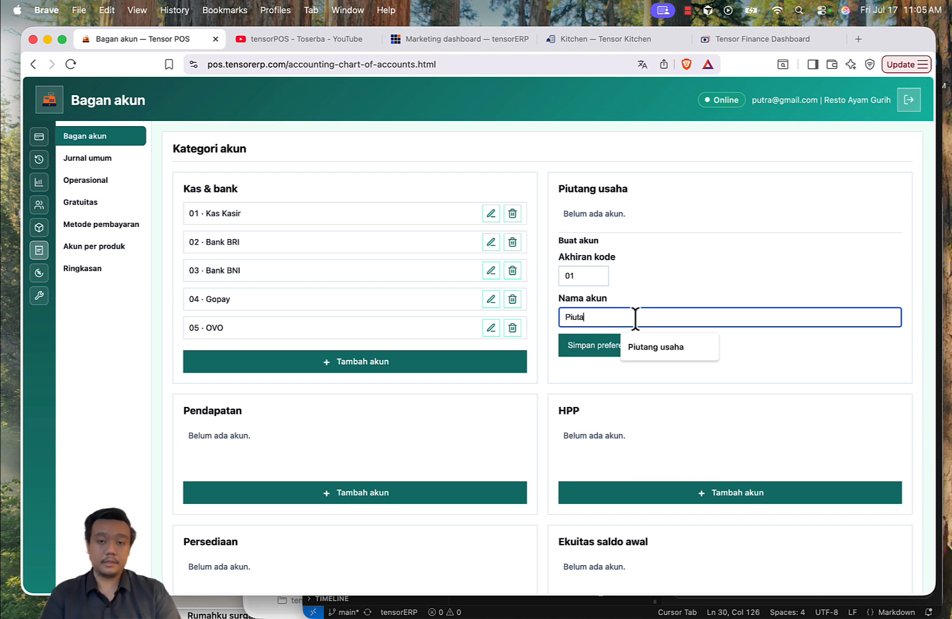
pyautogui.click(594, 343)
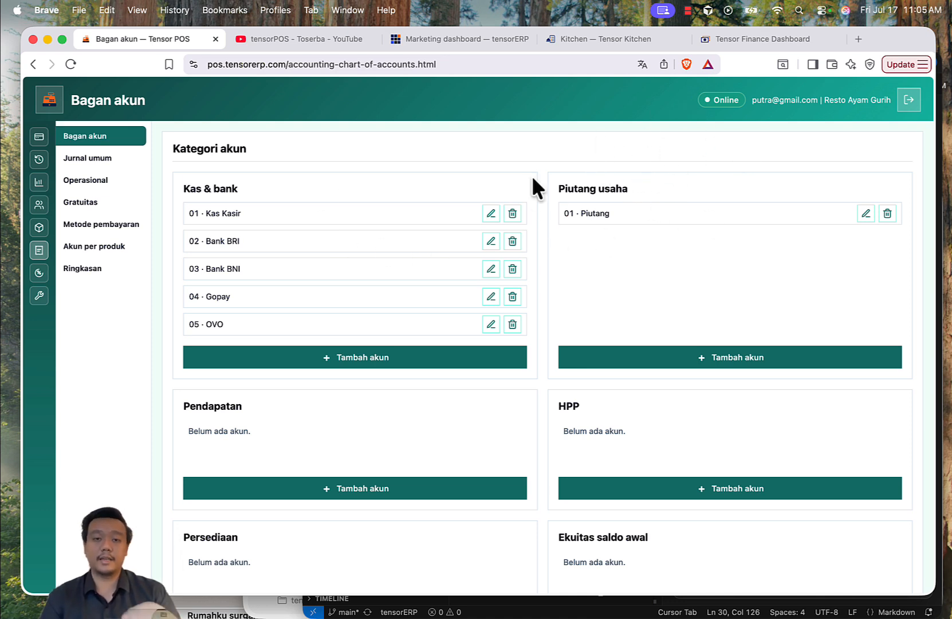
# Step: Add account 01 named Makanan under Pendapatan
pyautogui.scroll(-2, 443, 249)
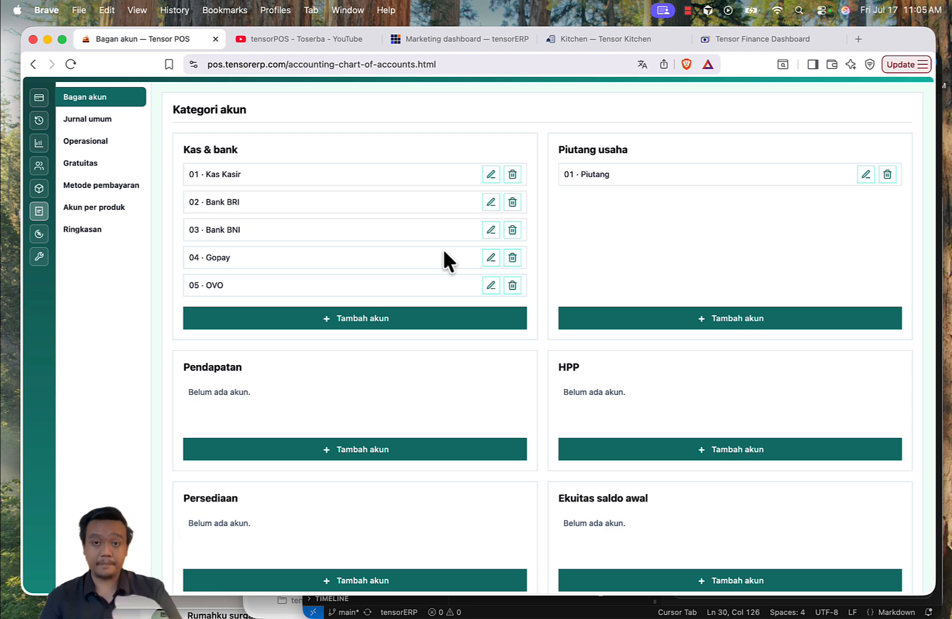
pyautogui.scroll(-3, 444, 251)
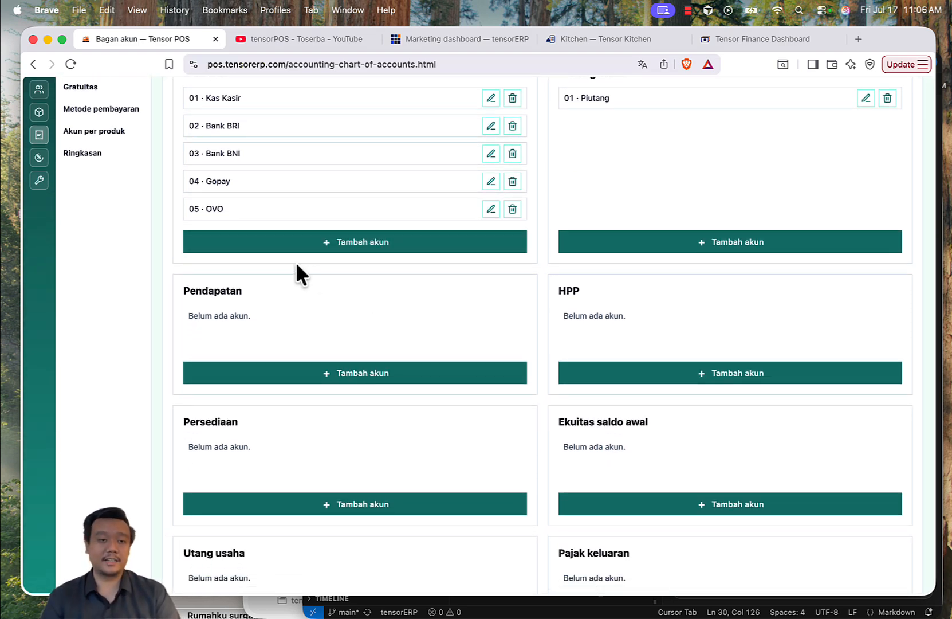
pyautogui.scroll(-3, 294, 260)
pyautogui.scroll(-2, 298, 320)
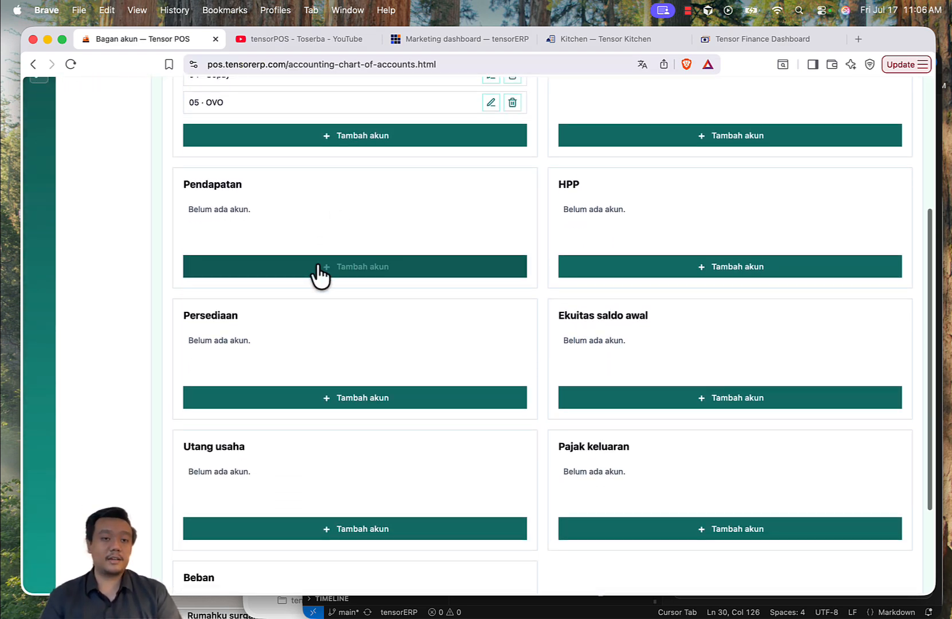
pyautogui.click(353, 269)
pyautogui.click(262, 312)
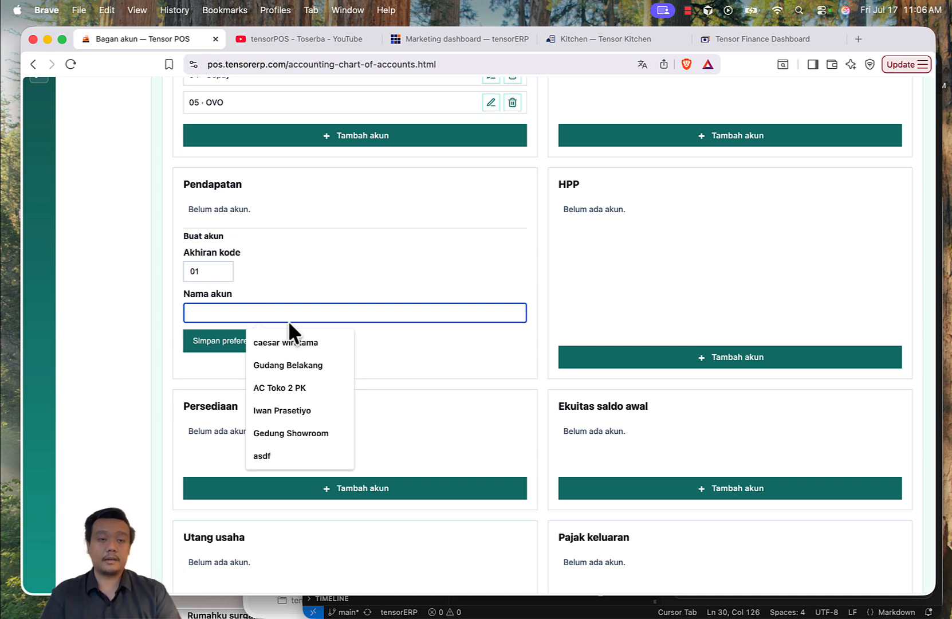
pyautogui.write('Makanan')
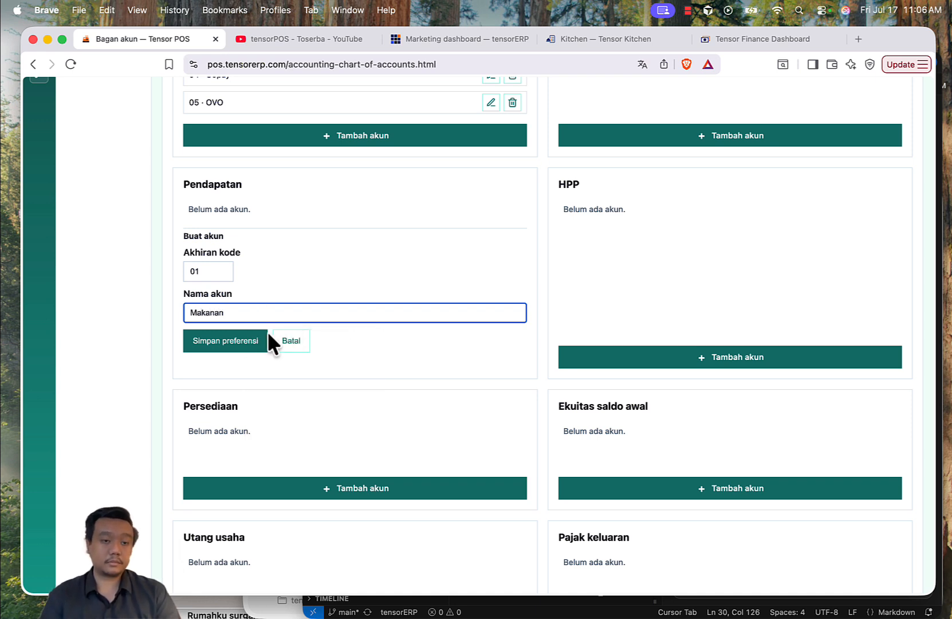
pyautogui.click(261, 341)
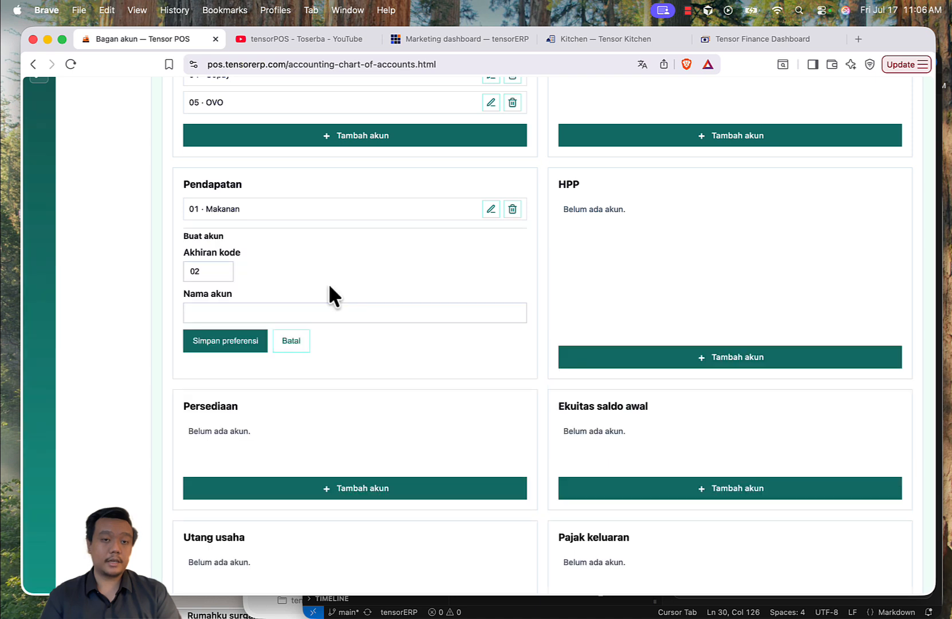
# Step: Add account 02 named Minuman under Pendapatan
pyautogui.click(262, 311)
pyautogui.write('Minum')
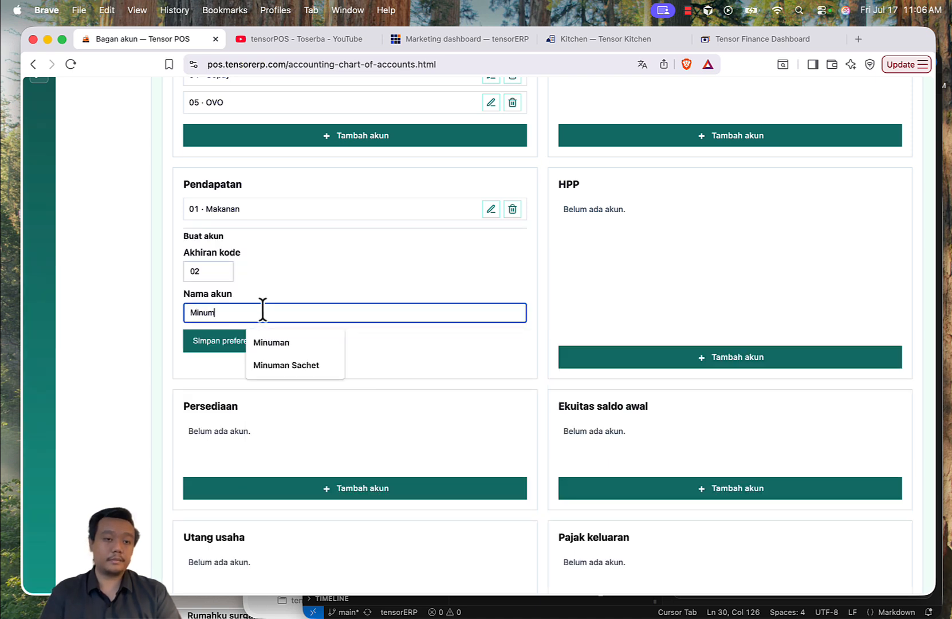
pyautogui.write('an')
pyautogui.click(205, 340)
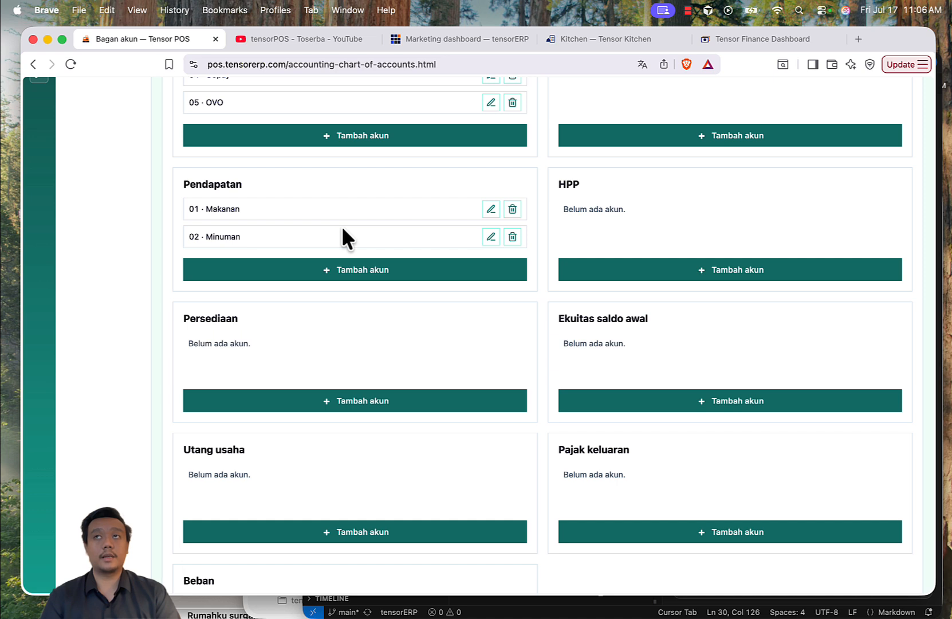
# Step: Add account 03 named Snack under Pendapatan
pyautogui.click(370, 270)
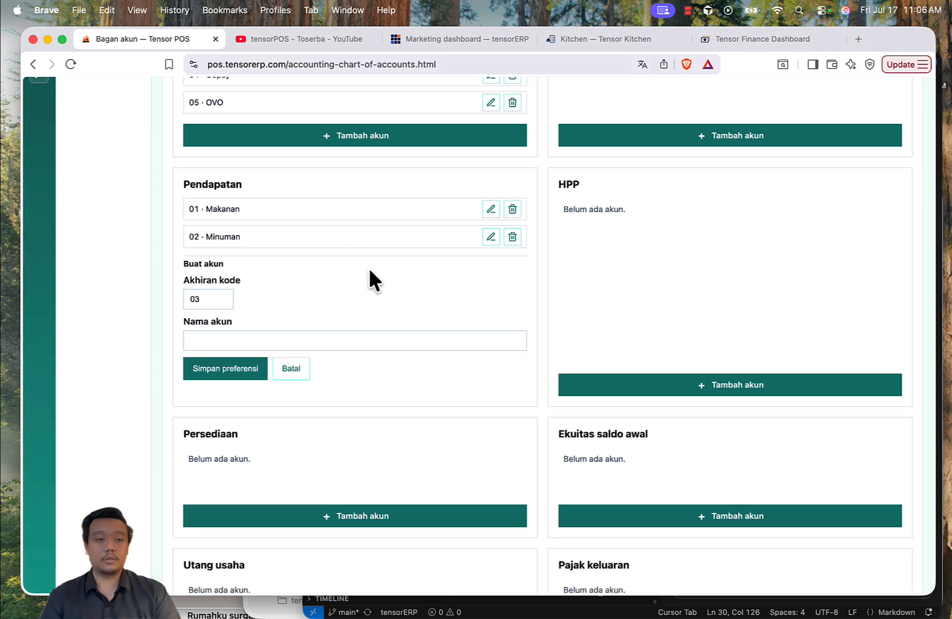
pyautogui.click(294, 341)
pyautogui.write('Snack')
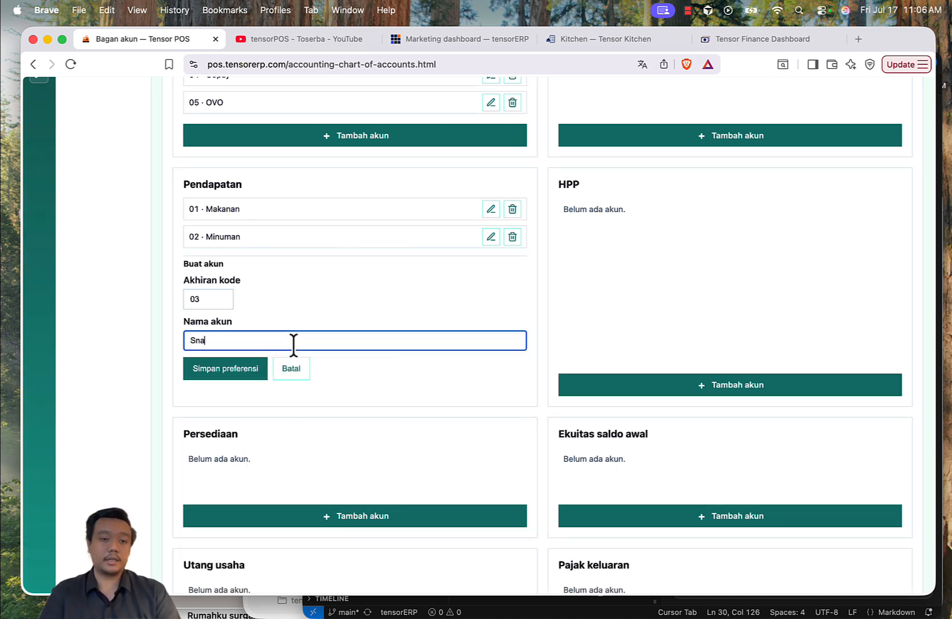
pyautogui.click(248, 369)
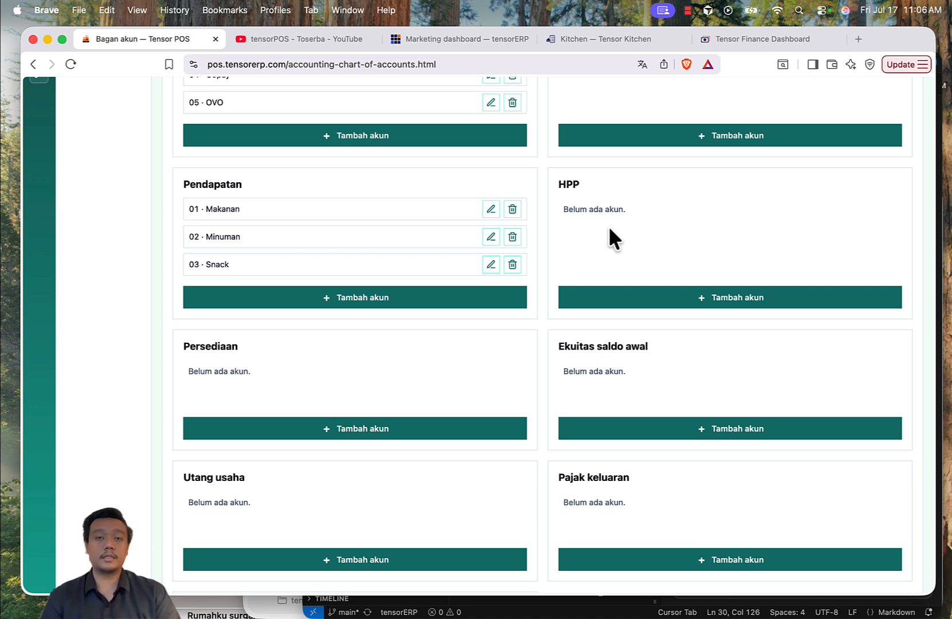
# Step: Add account 01 named Bahan Makanan under HPP
pyautogui.click(675, 299)
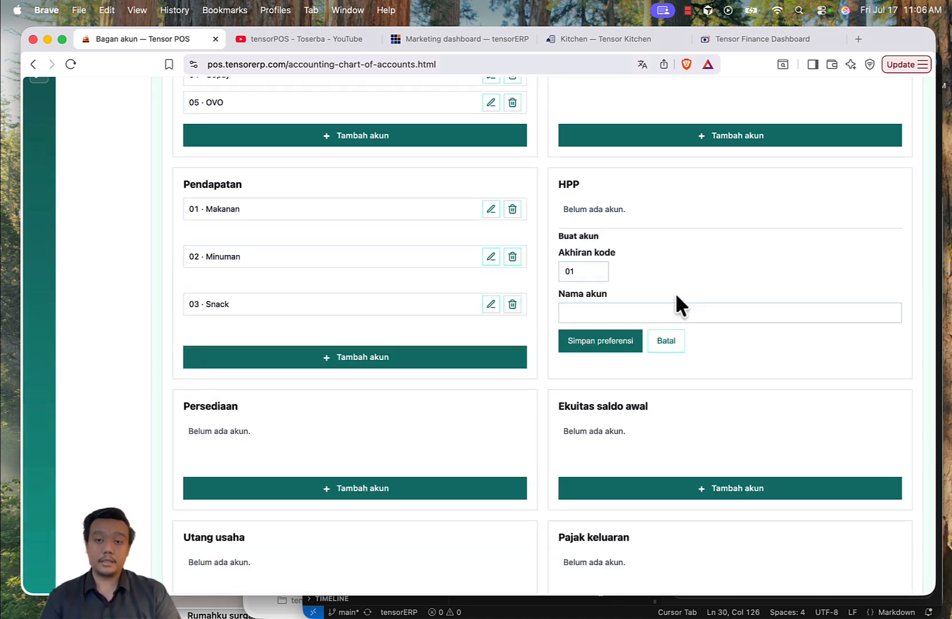
pyautogui.click(630, 312)
pyautogui.write('Bahan')
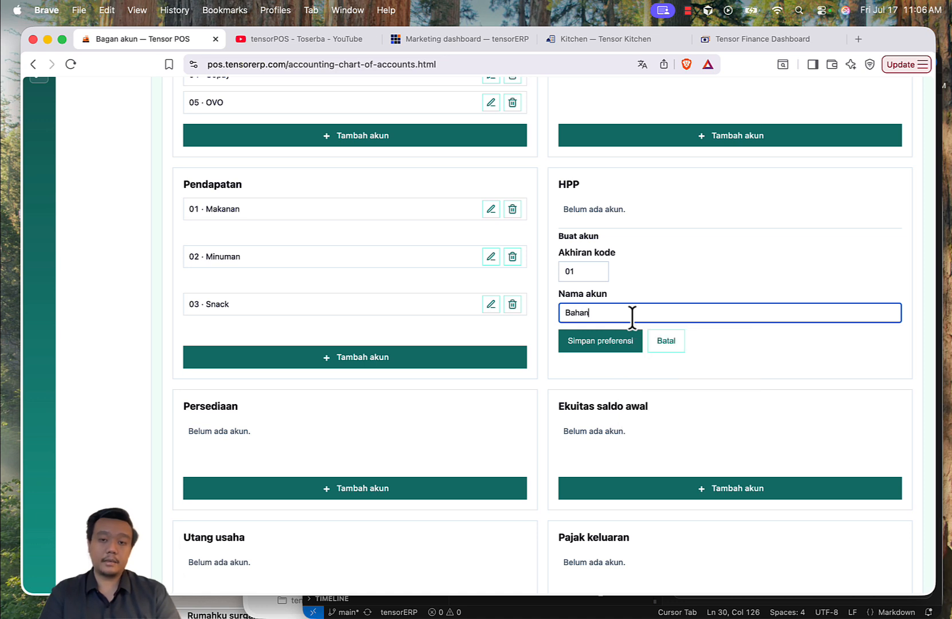
pyautogui.write(' Makanan')
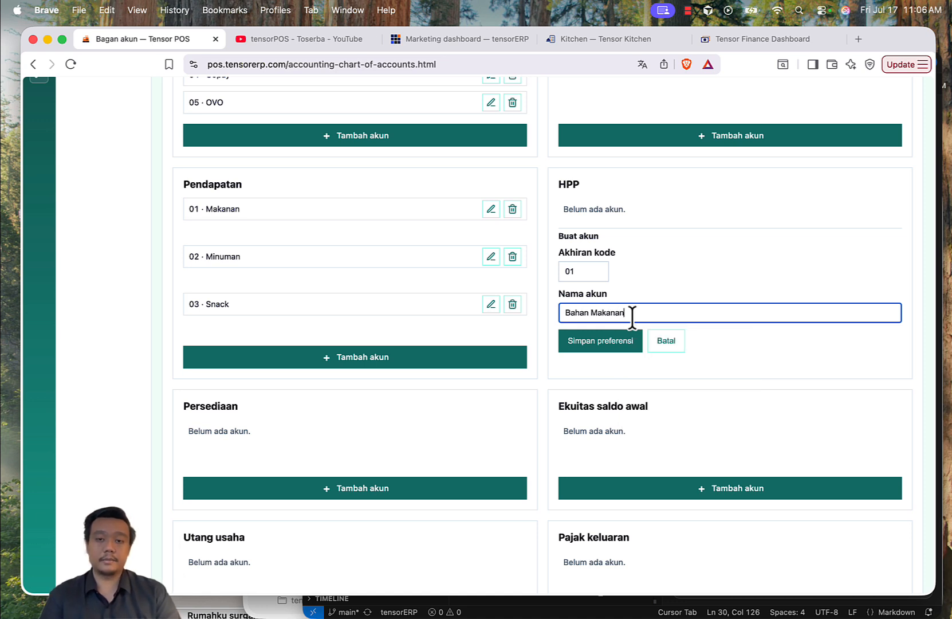
pyautogui.click(612, 343)
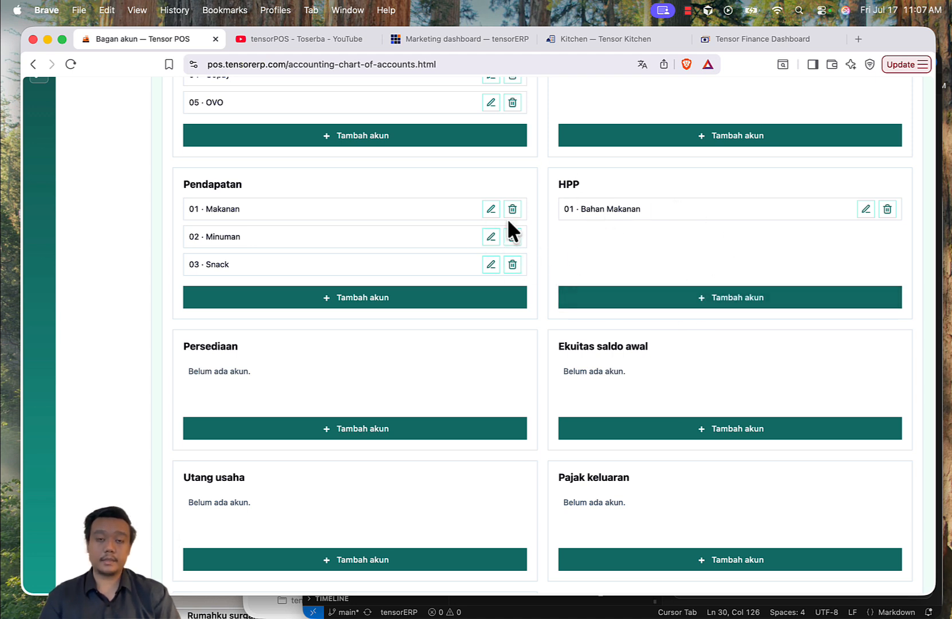
# Step: Add account 02 named Bahan Minuman under HPP
pyautogui.click(630, 300)
pyautogui.click(603, 311)
pyautogui.write('B')
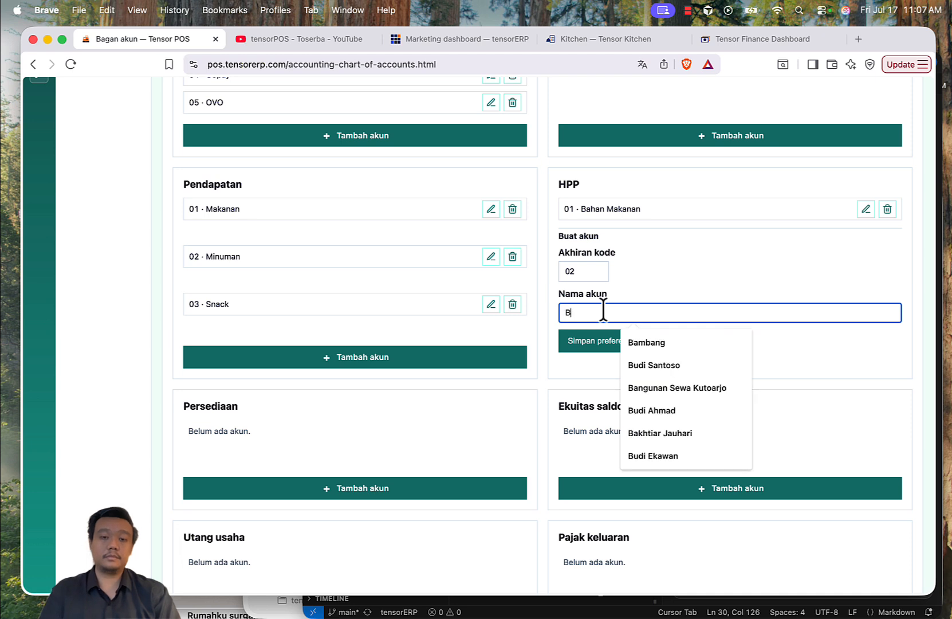
pyautogui.write('ahan Minuman')
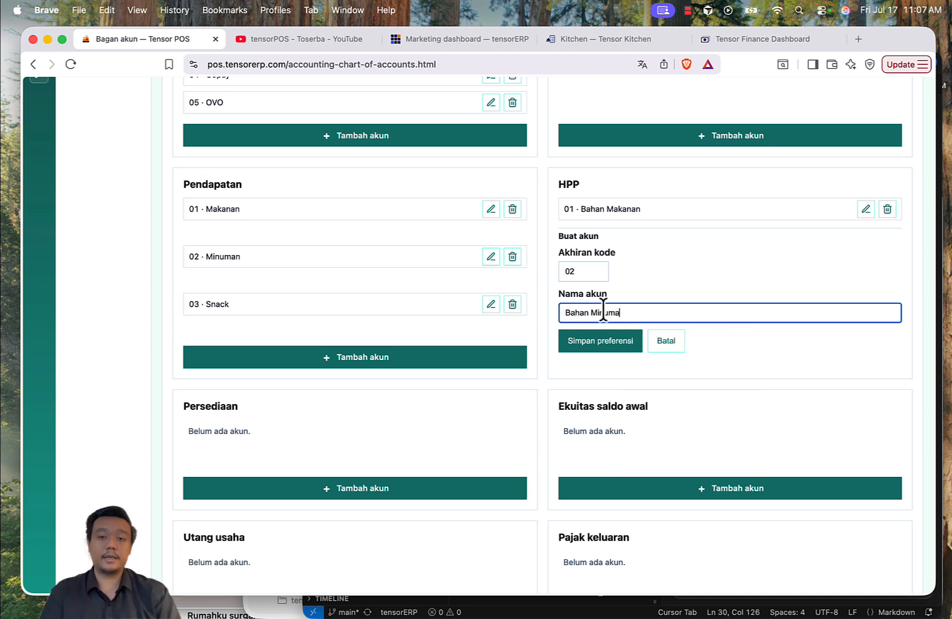
pyautogui.click(600, 339)
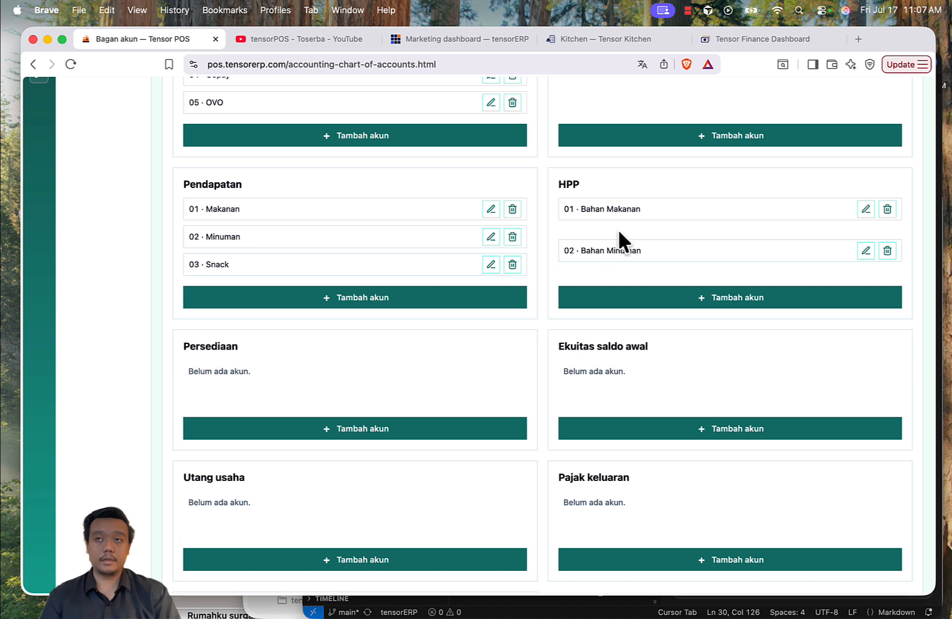
# Step: Add account 03 named Bahan Snack under HPP
pyautogui.scroll(-1, 674, 216)
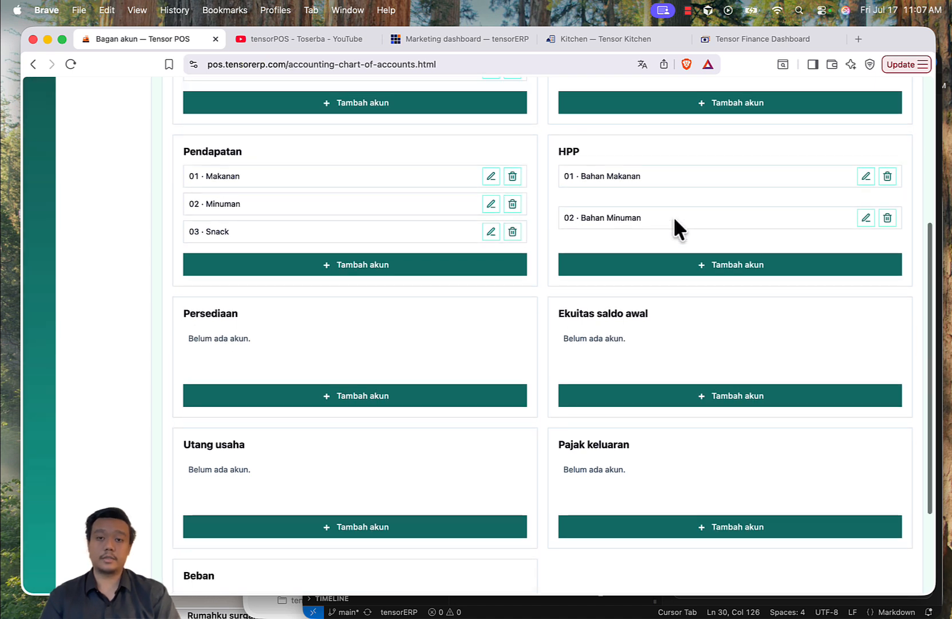
pyautogui.click(638, 270)
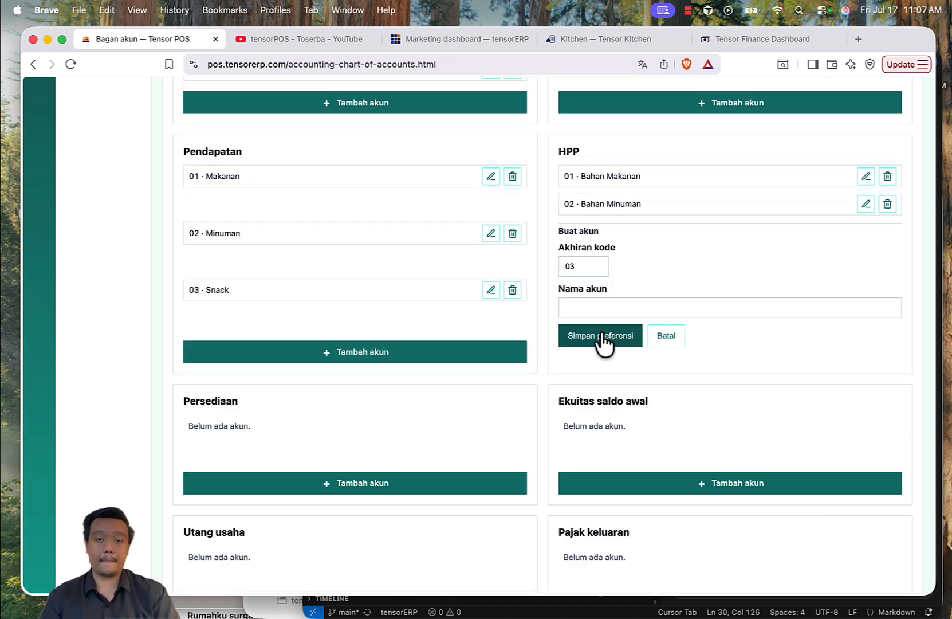
pyautogui.click(598, 309)
pyautogui.write('Bahan Sna')
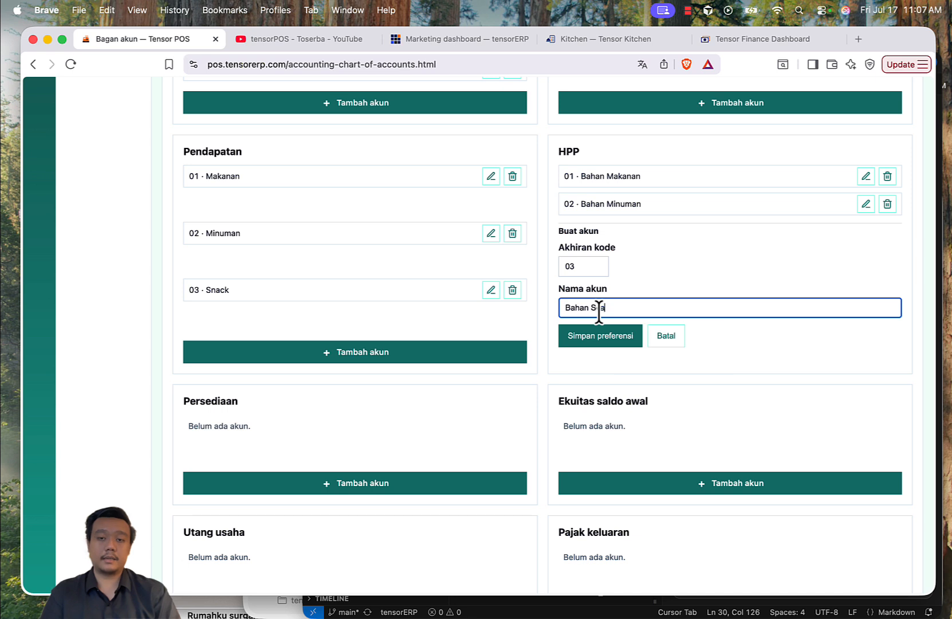
pyautogui.write('ck')
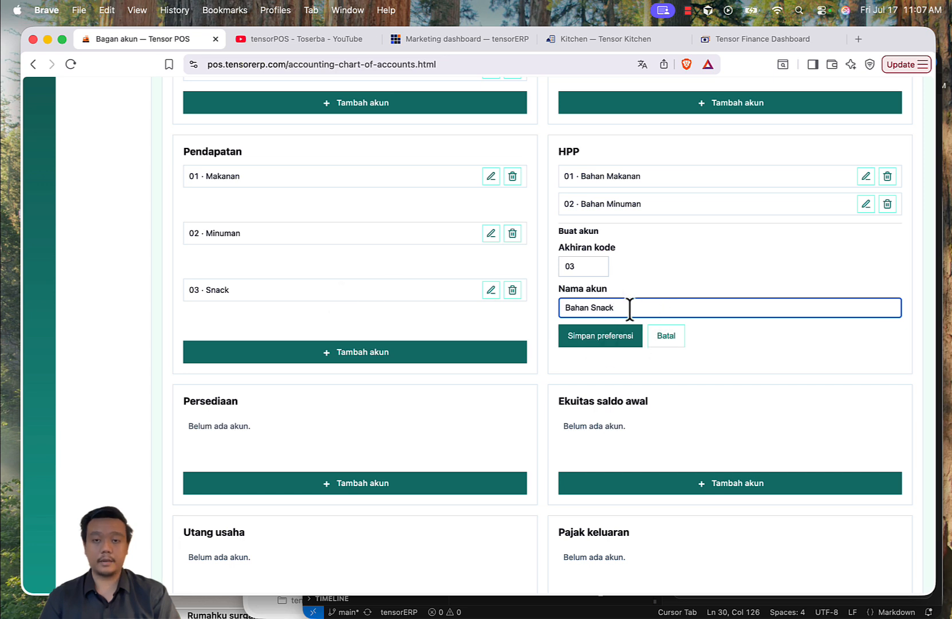
pyautogui.click(603, 337)
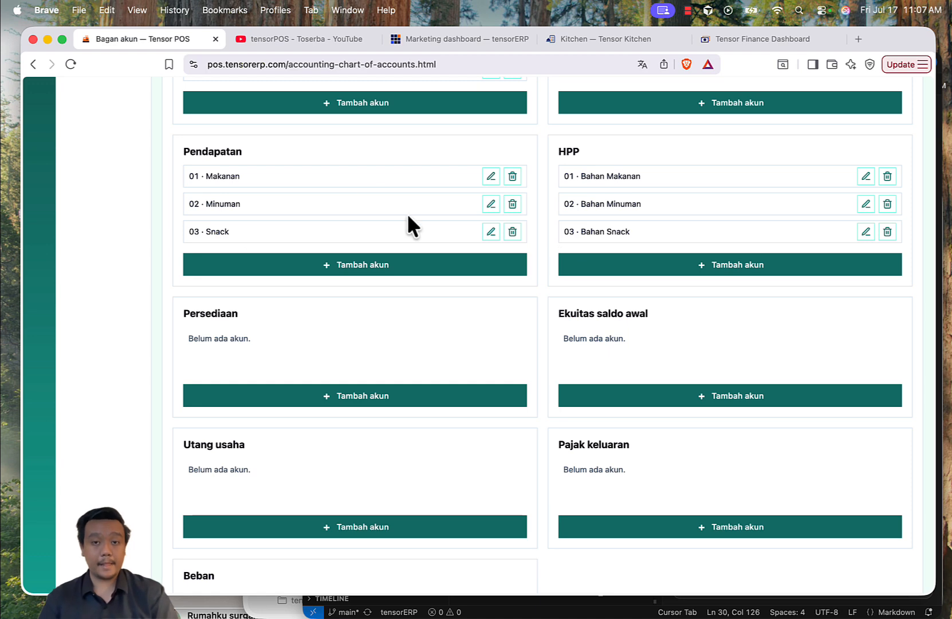
# Step: Add account 01 named Bahan Makanan under Persediaan
pyautogui.scroll(-2, 408, 216)
pyautogui.scroll(3, 324, 278)
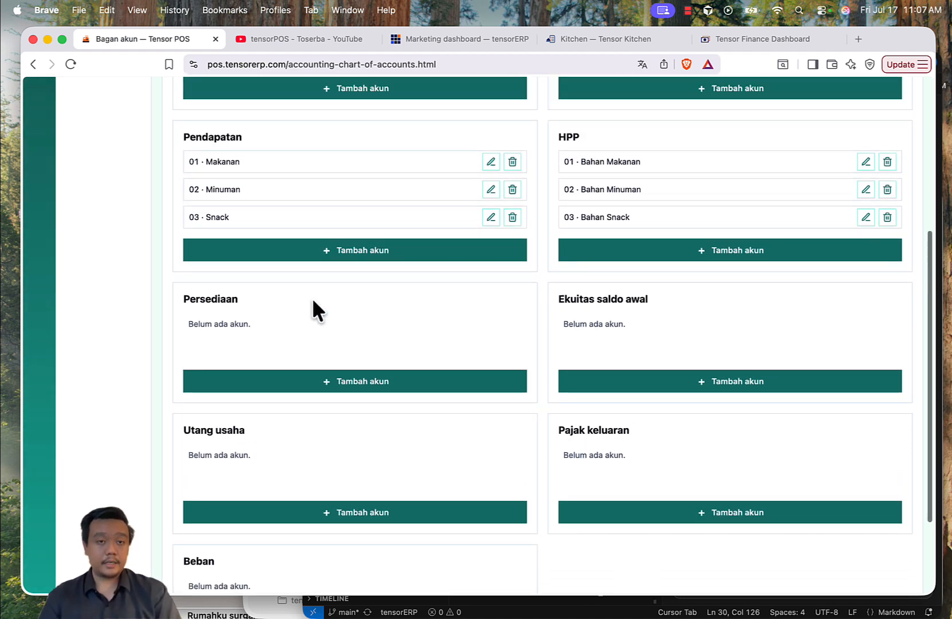
pyautogui.click(372, 384)
pyautogui.click(261, 427)
pyautogui.write('Bahan Makanan')
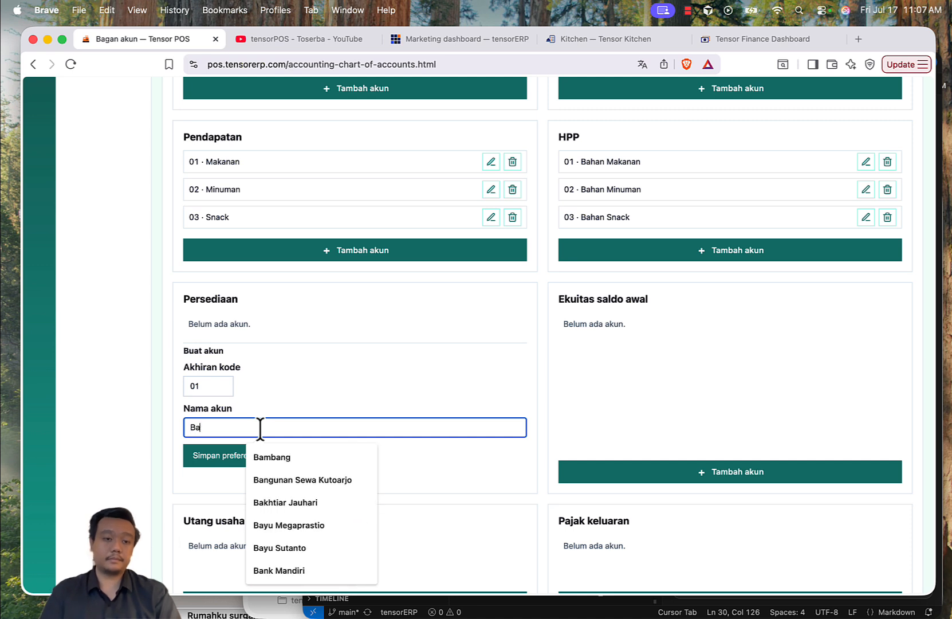
pyautogui.click(227, 457)
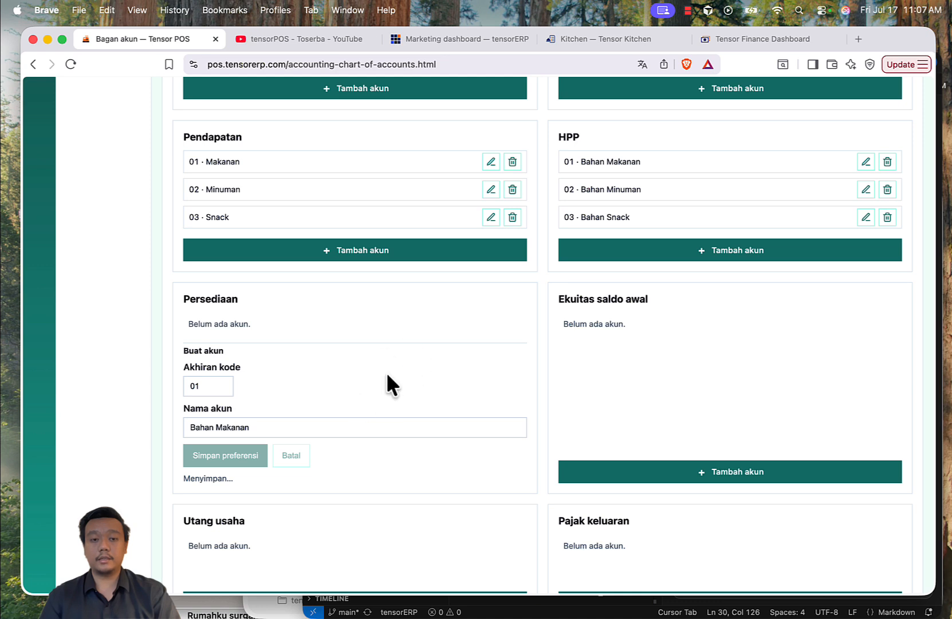
# Step: Add account 02 named Bahan Minuman under Persediaan
pyautogui.click(328, 387)
pyautogui.click(291, 429)
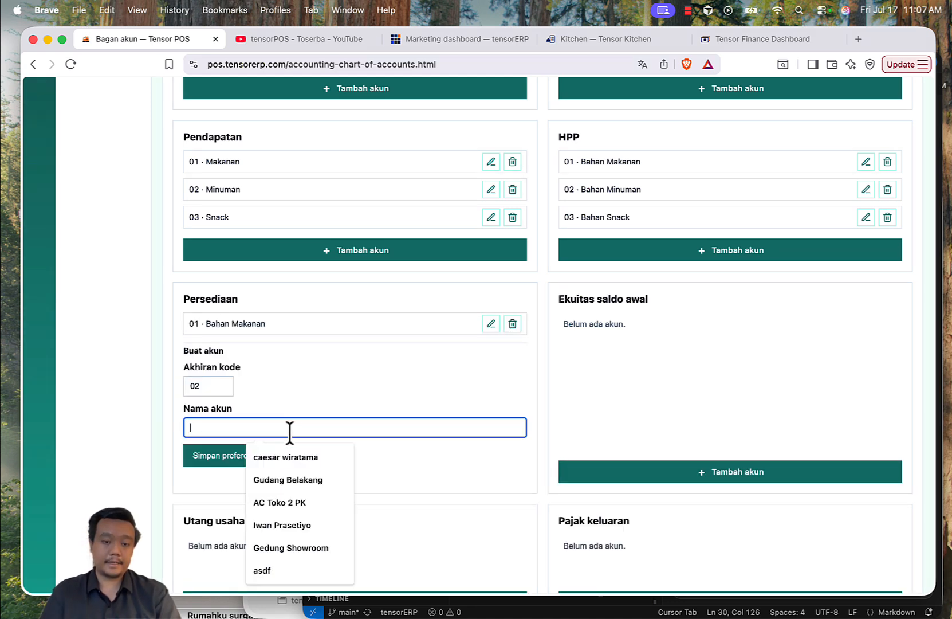
pyautogui.write('Bahan Minuman')
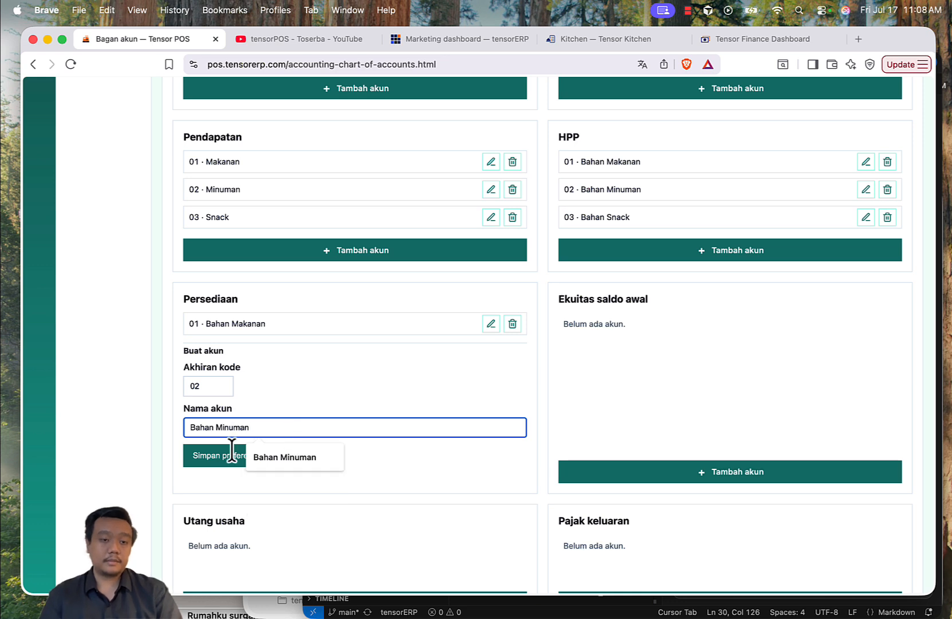
pyautogui.click(195, 455)
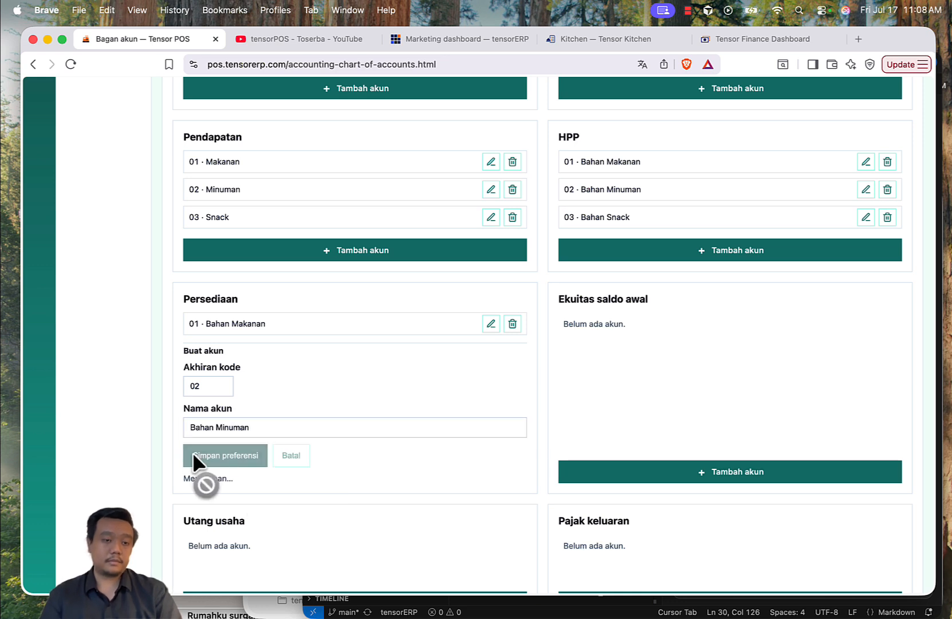
# Step: Add account 03 named Bahan Snack under Persediaan
pyautogui.click(310, 387)
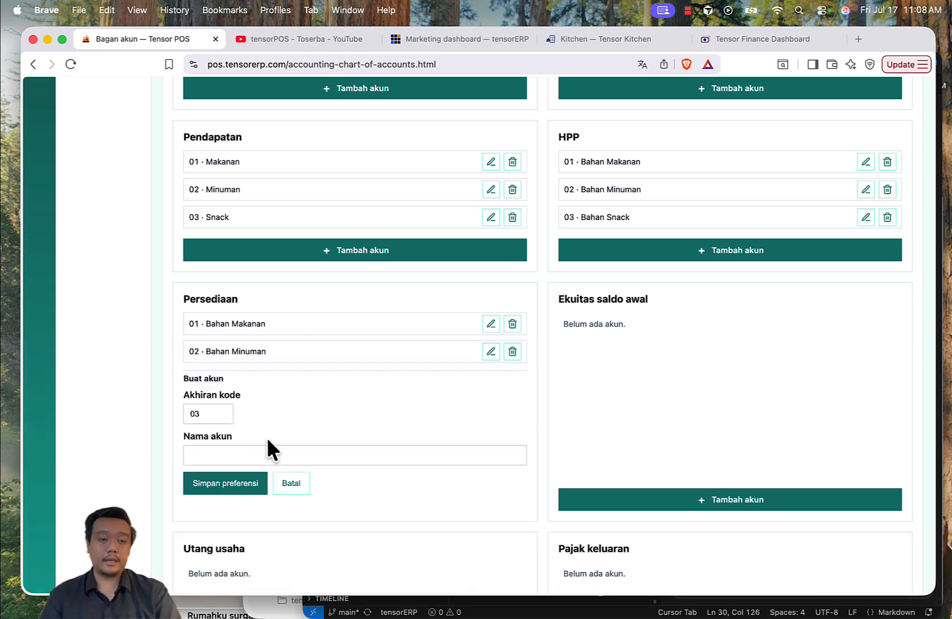
pyautogui.click(259, 455)
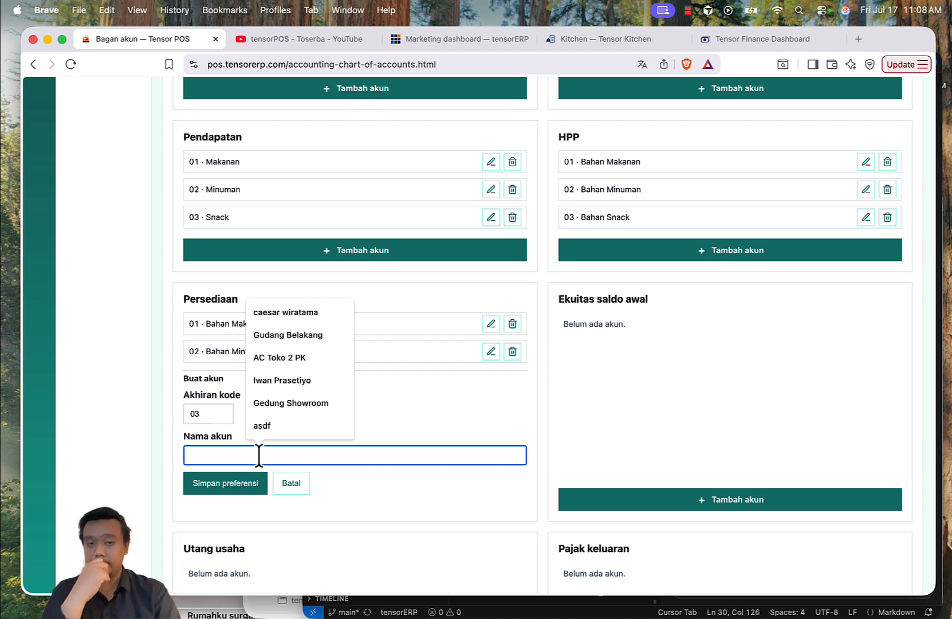
pyautogui.write('Bahan Snack')
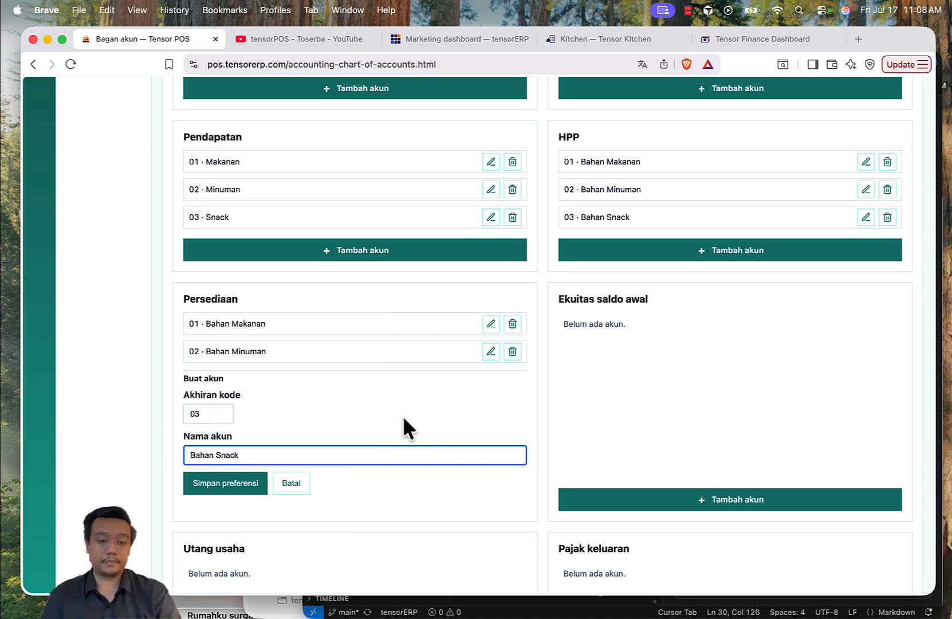
pyautogui.click(235, 483)
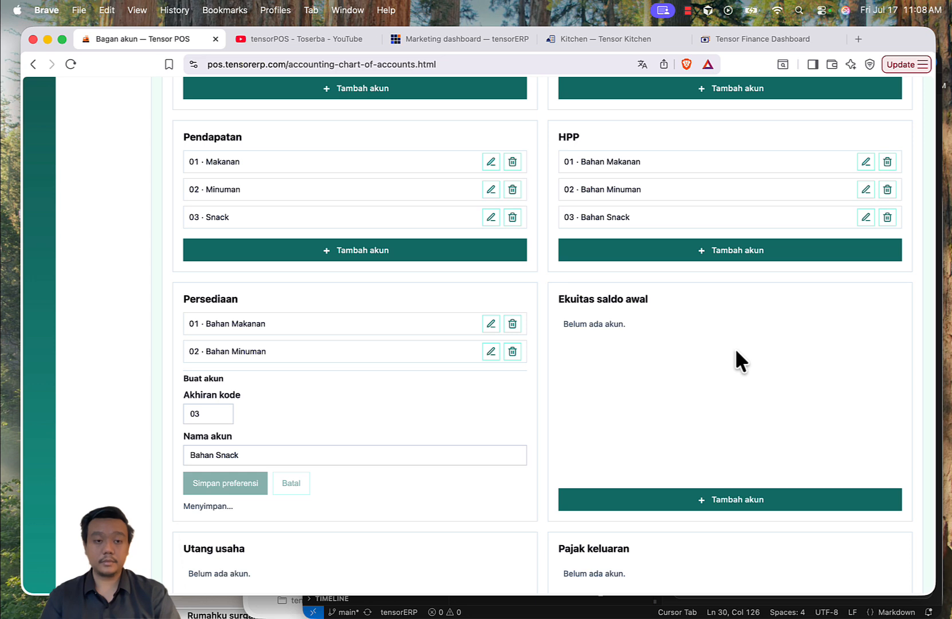
# Step: Add account 01 named Modal Awal under Ekuitas saldo awal
pyautogui.scroll(-2, 734, 394)
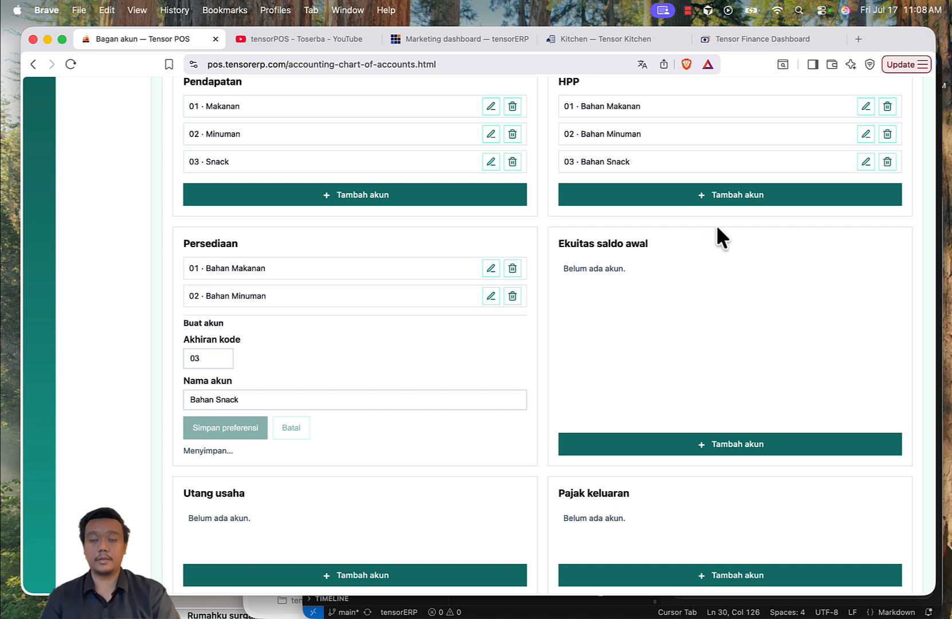
pyautogui.click(676, 445)
pyautogui.click(633, 399)
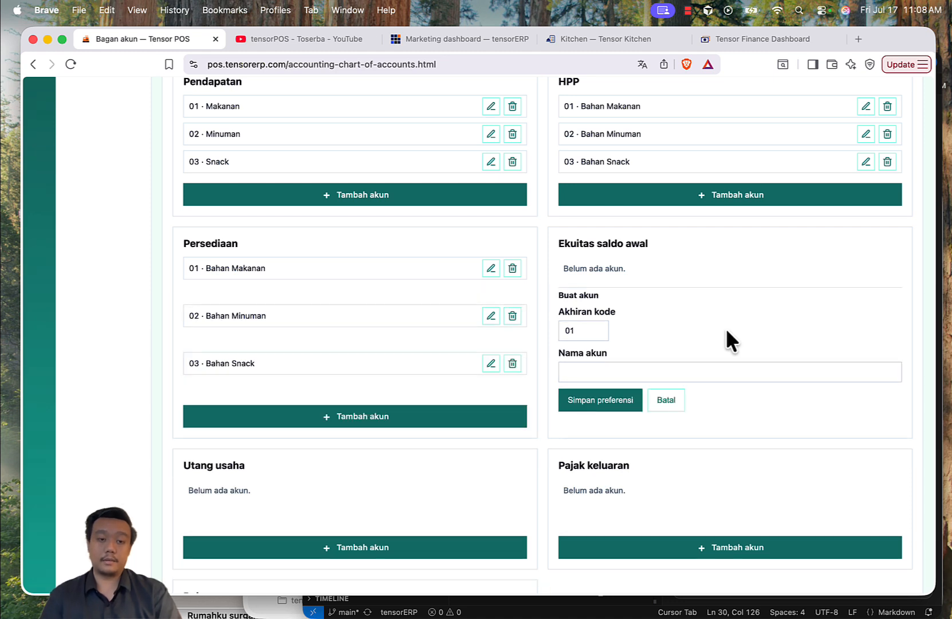
pyautogui.click(667, 372)
pyautogui.write('Modal Awal')
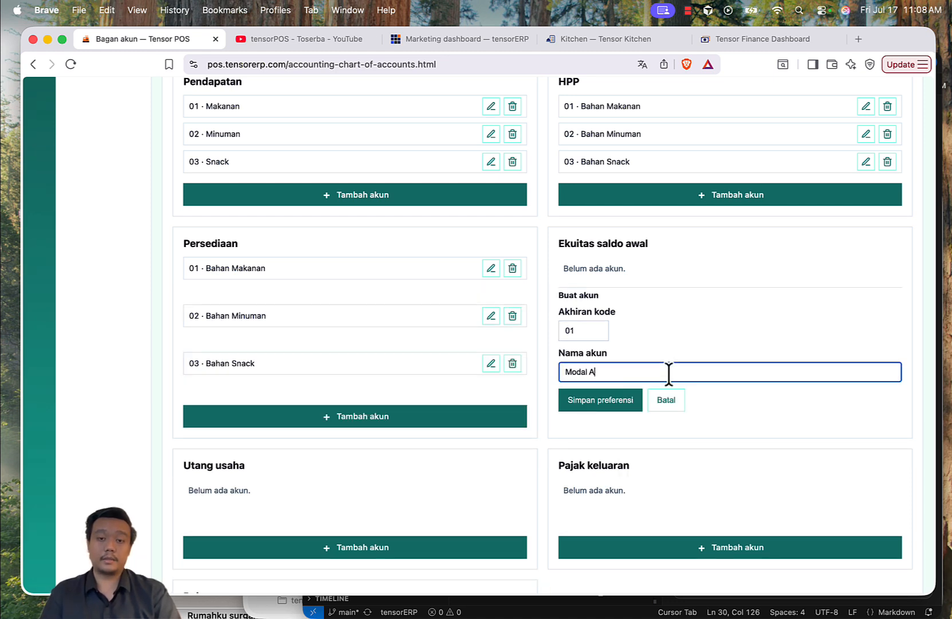
pyautogui.click(600, 399)
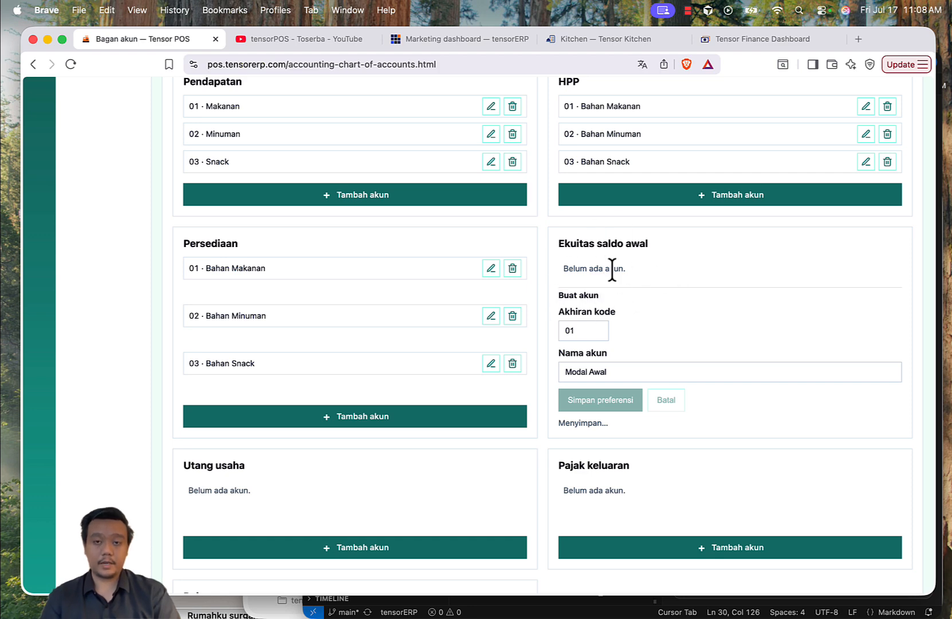
# Step: Check the Tensor Finance Dashboard tab and return to the chart of accounts tab
pyautogui.click(752, 39)
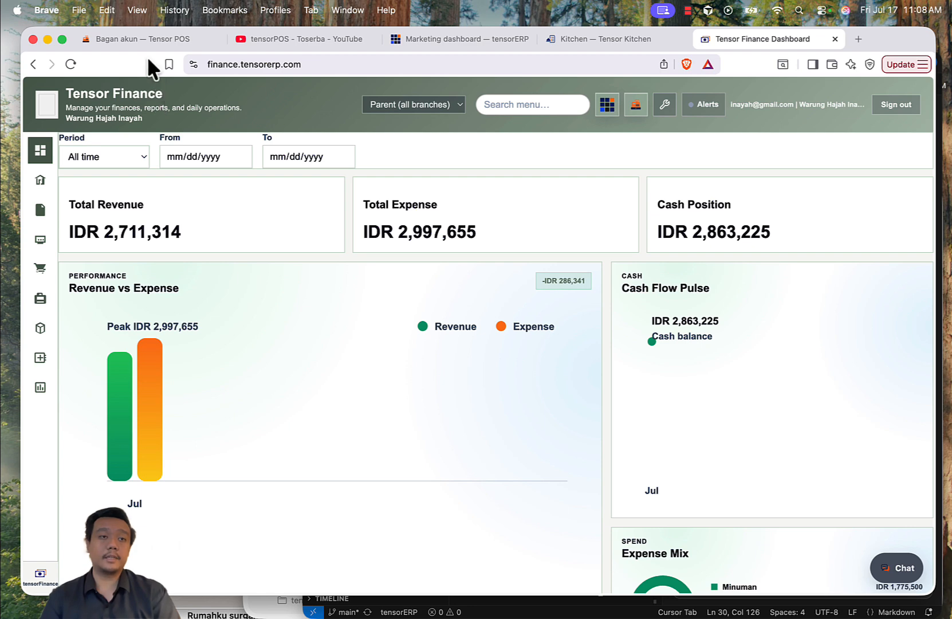
pyautogui.click(139, 40)
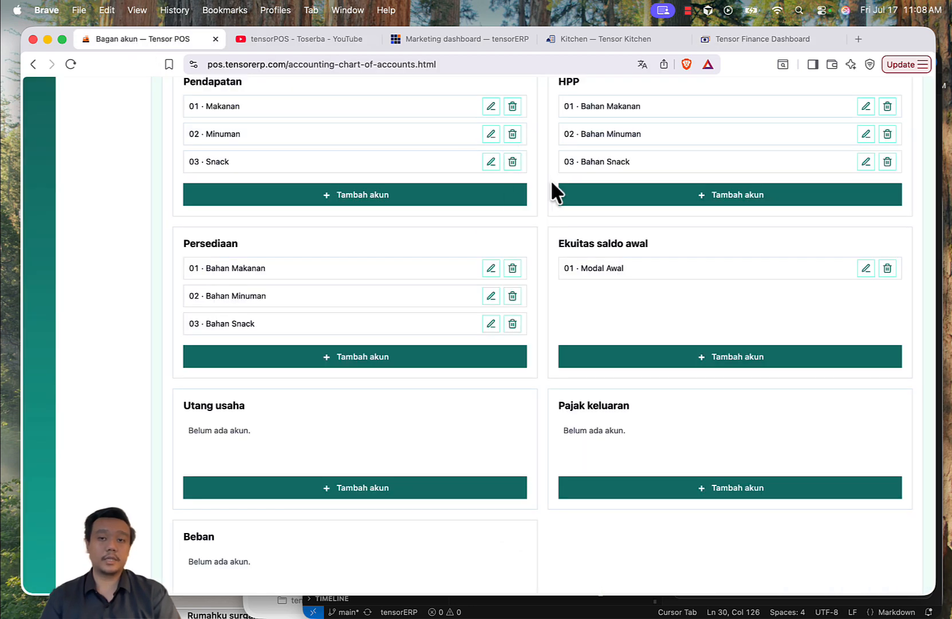
pyautogui.click(745, 39)
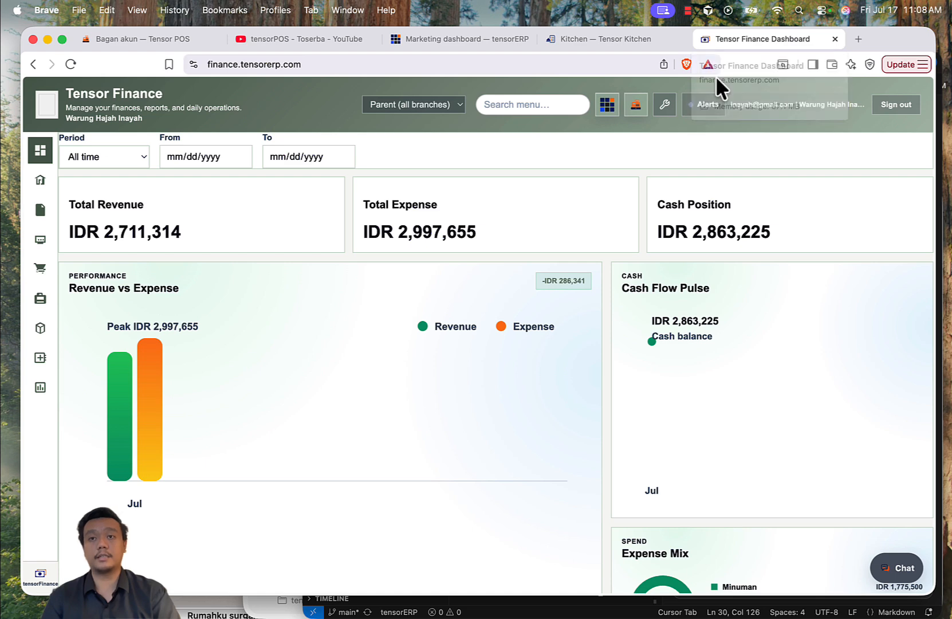
pyautogui.click(124, 35)
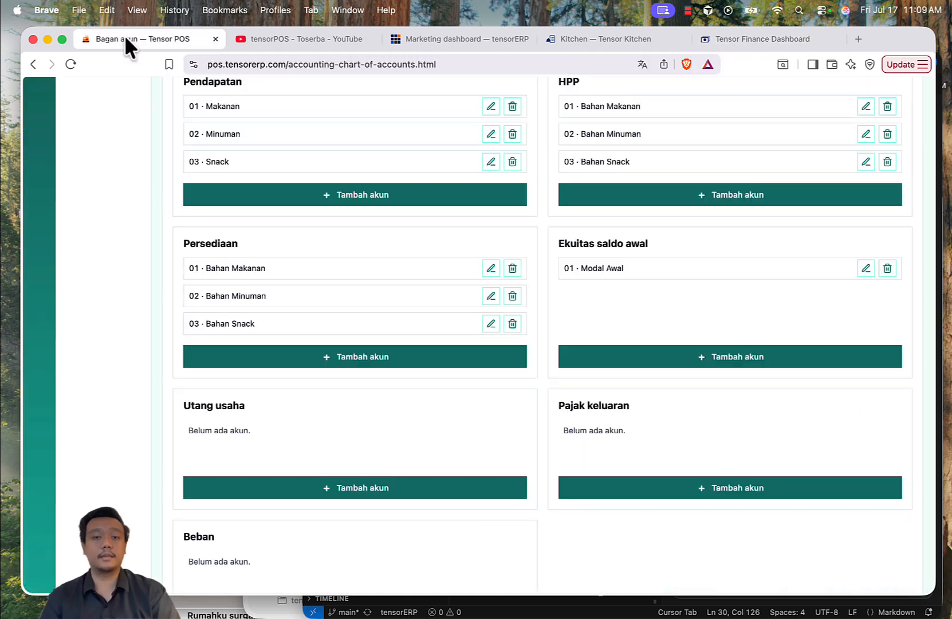
# Step: Add account 01 named Utang Supplier under Utang usaha
pyautogui.scroll(-3, 667, 246)
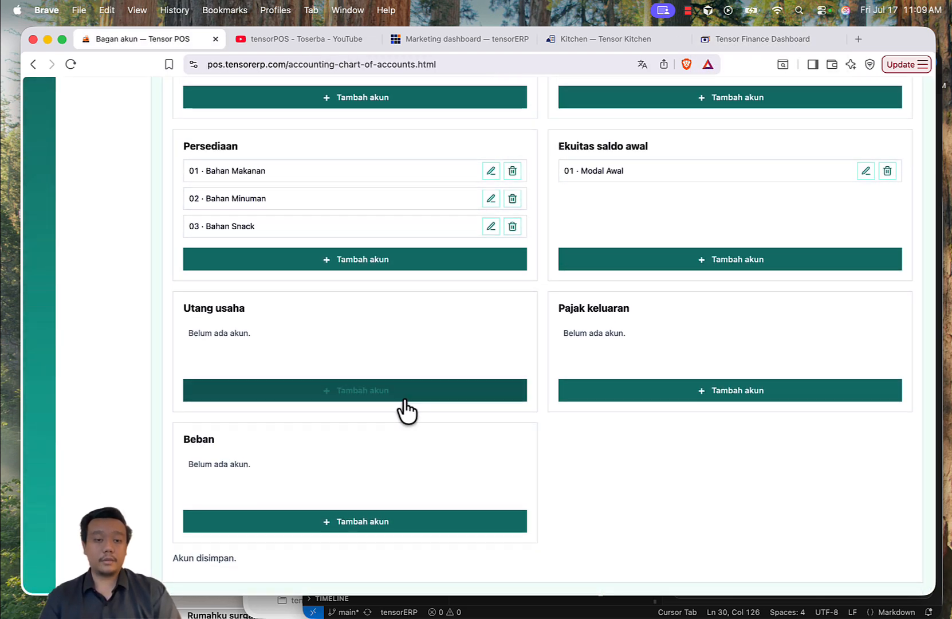
pyautogui.click(401, 396)
pyautogui.click(281, 436)
pyautogui.write('Utang')
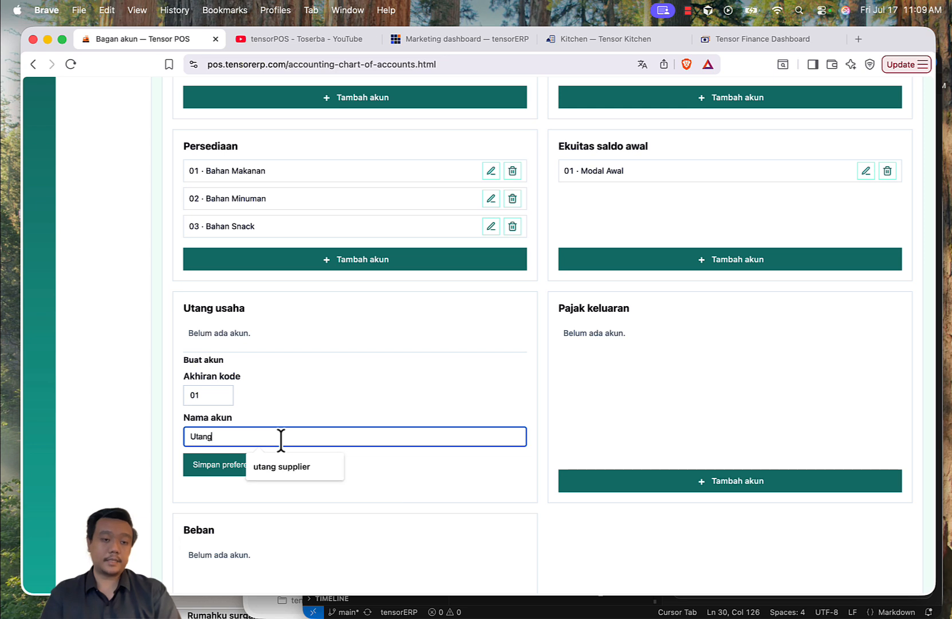
pyautogui.write(' Supplier')
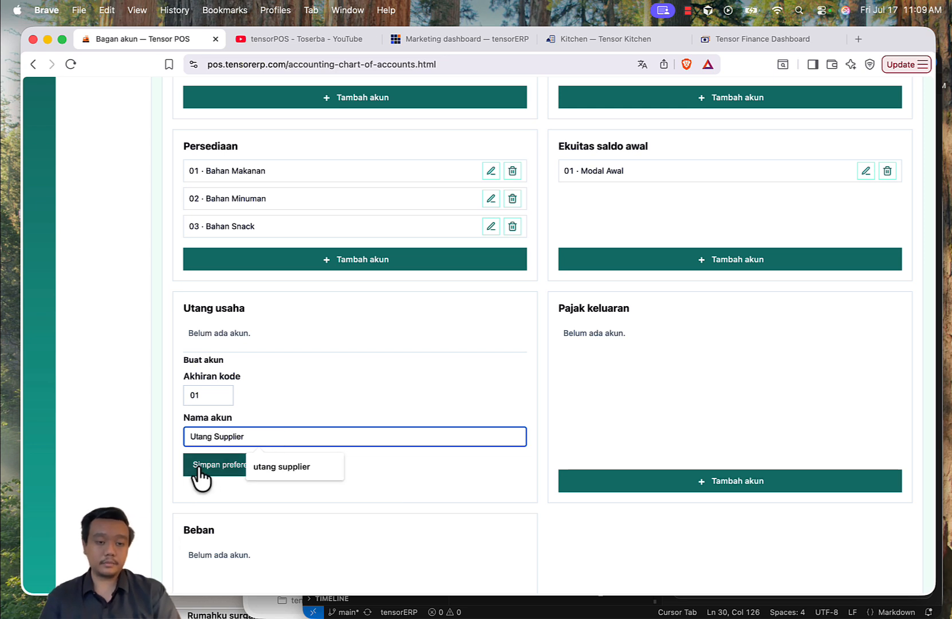
pyautogui.click(197, 467)
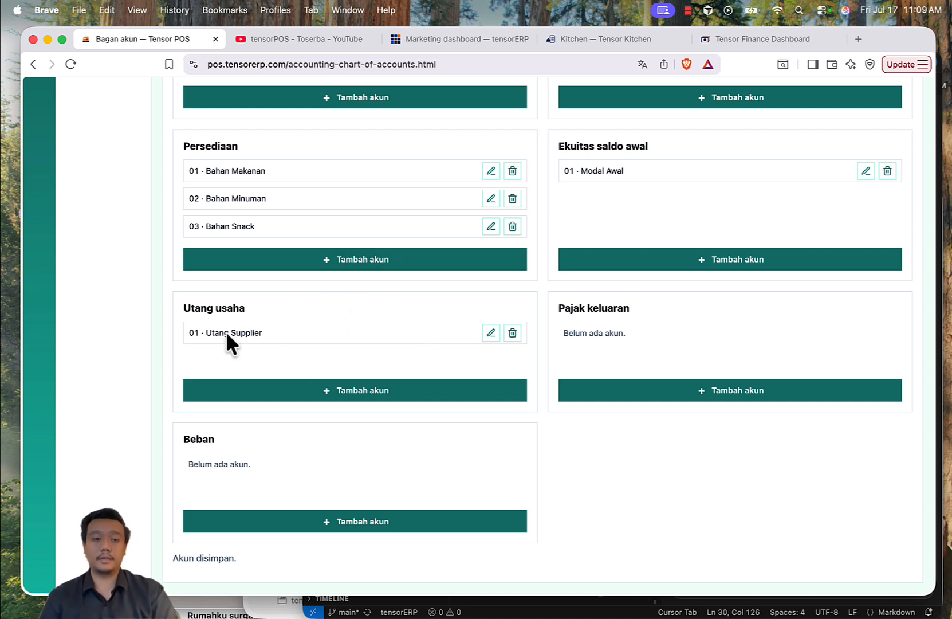
# Step: Add account 01 named PPN Keluaran under Pajak keluaran
pyautogui.click(633, 398)
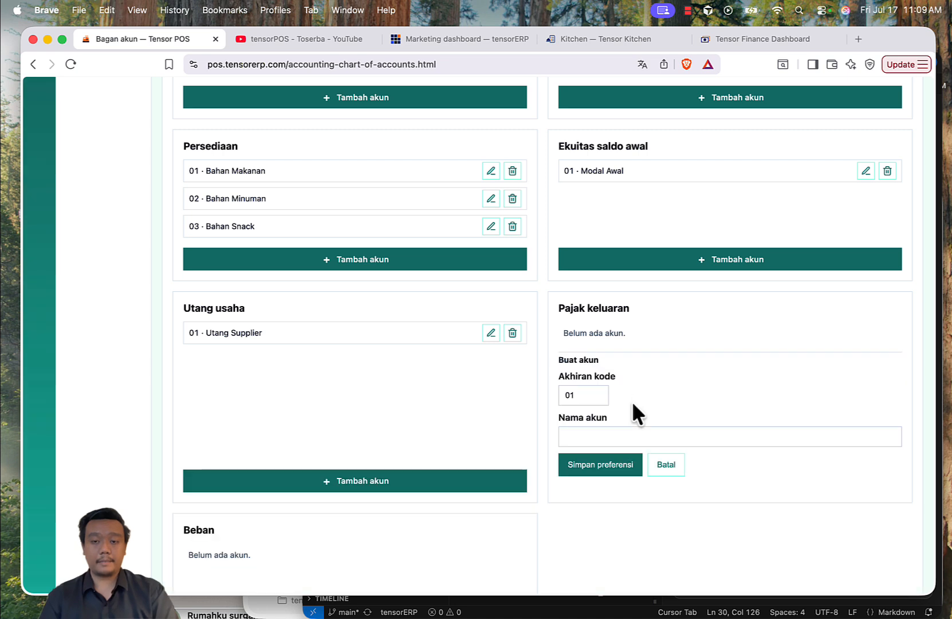
pyautogui.click(610, 438)
pyautogui.write('PPN')
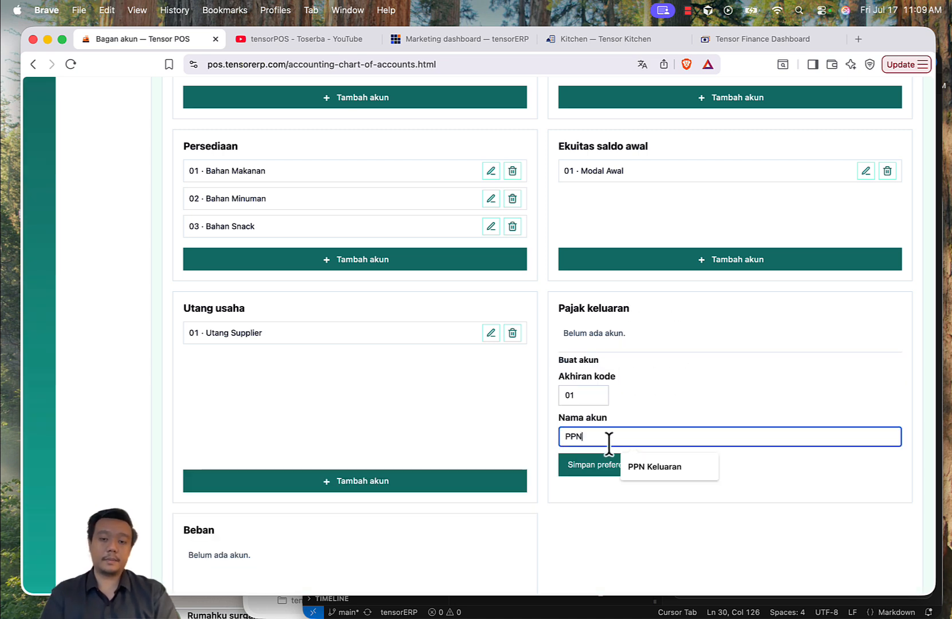
pyautogui.write(' Kel')
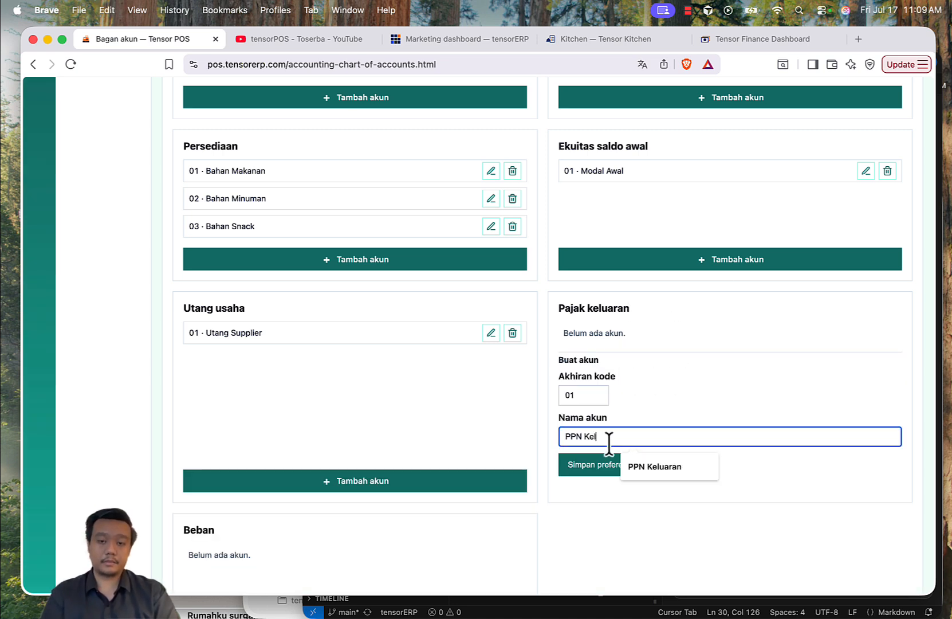
pyautogui.write('uaran')
pyautogui.click(599, 466)
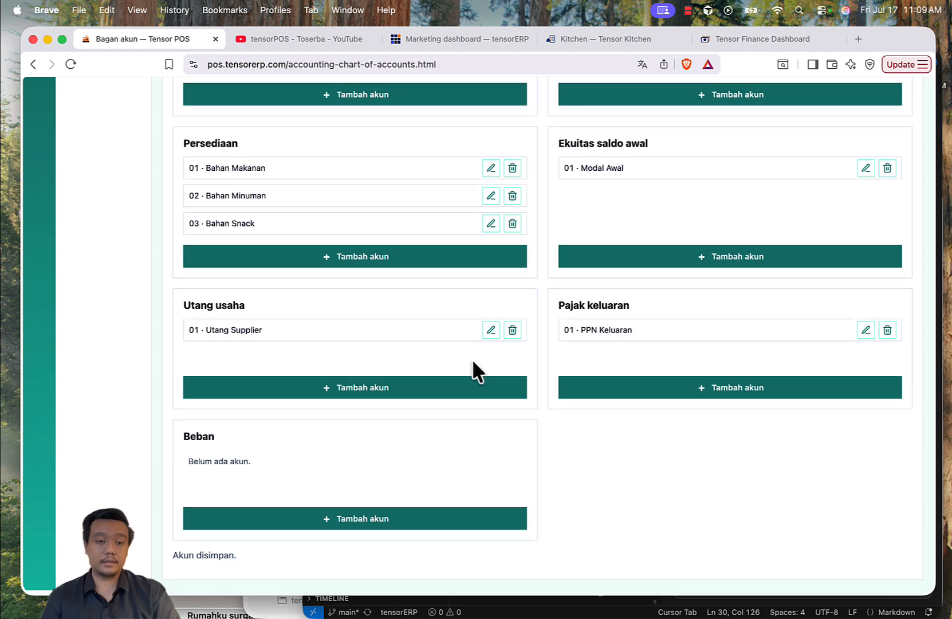
# Step: Add account 01 named Beban Air under Beban
pyautogui.click(363, 521)
pyautogui.scroll(-3, 459, 443)
pyautogui.click(333, 477)
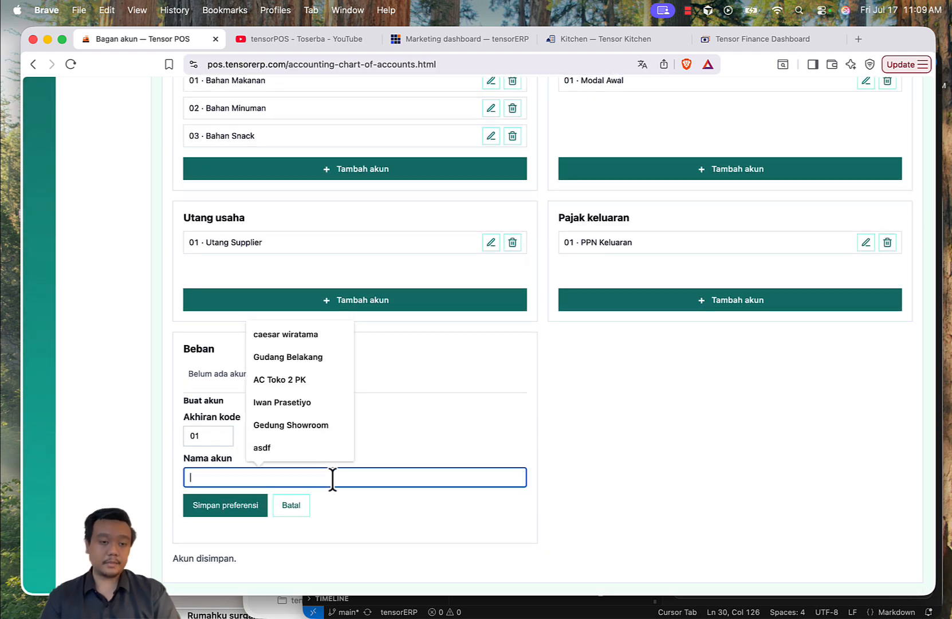
pyautogui.write('Beba')
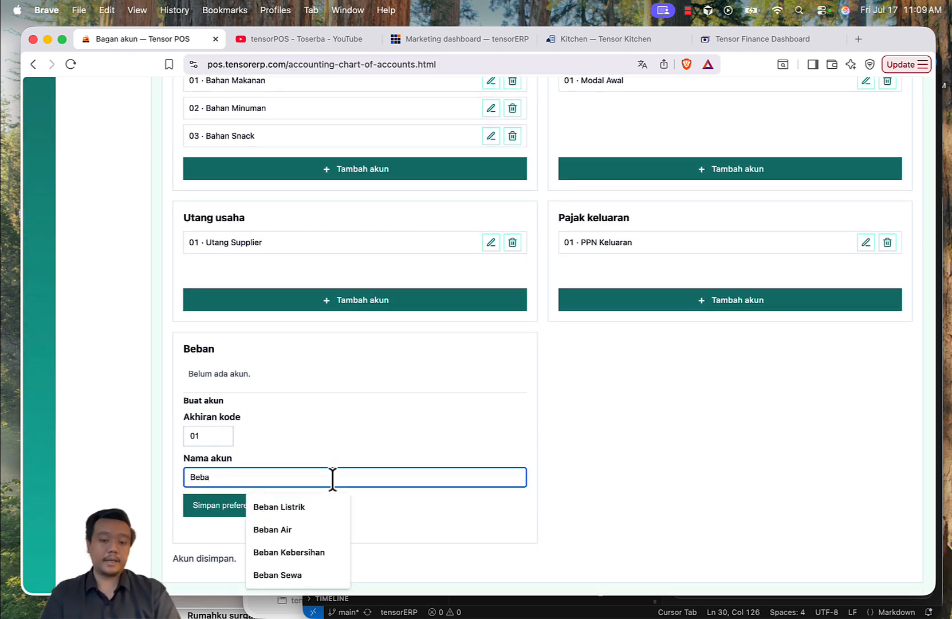
pyautogui.write('n Ai')
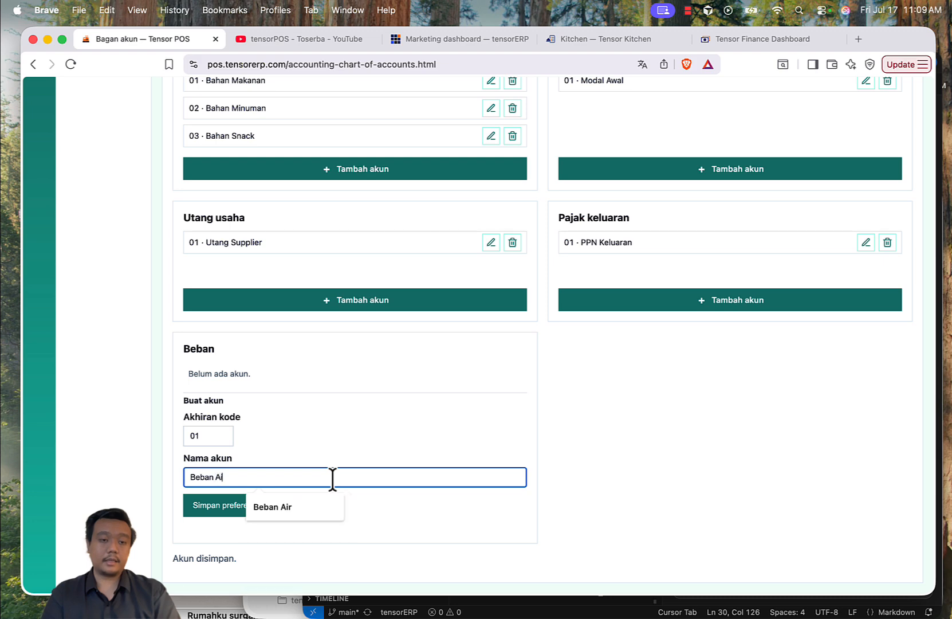
pyautogui.click(282, 507)
pyautogui.click(227, 505)
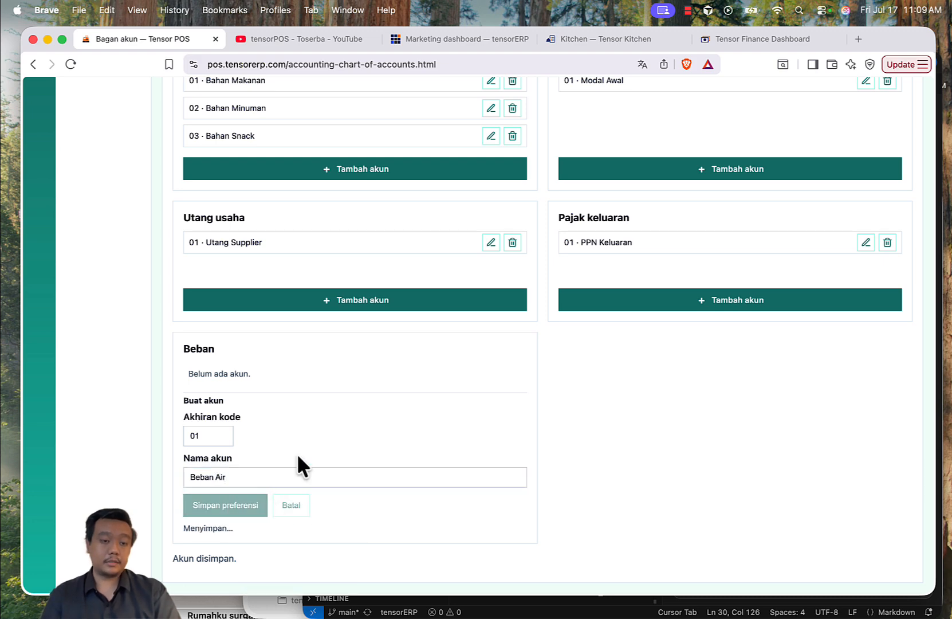
# Step: Add account 02 named Beban Listrik under Beban
pyautogui.click(329, 528)
pyautogui.click(259, 567)
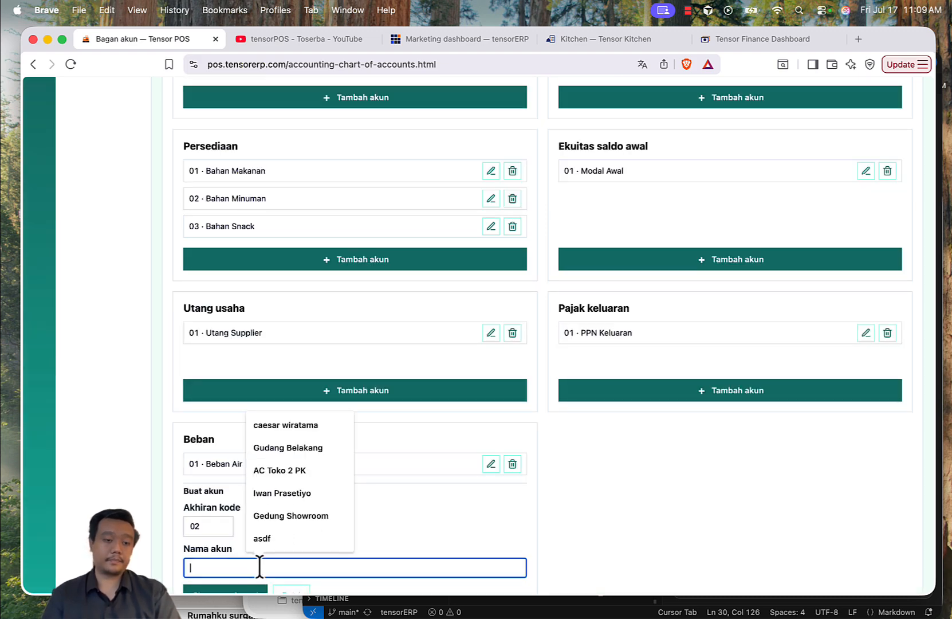
pyautogui.scroll(-3, 260, 567)
pyautogui.write('Beban Li')
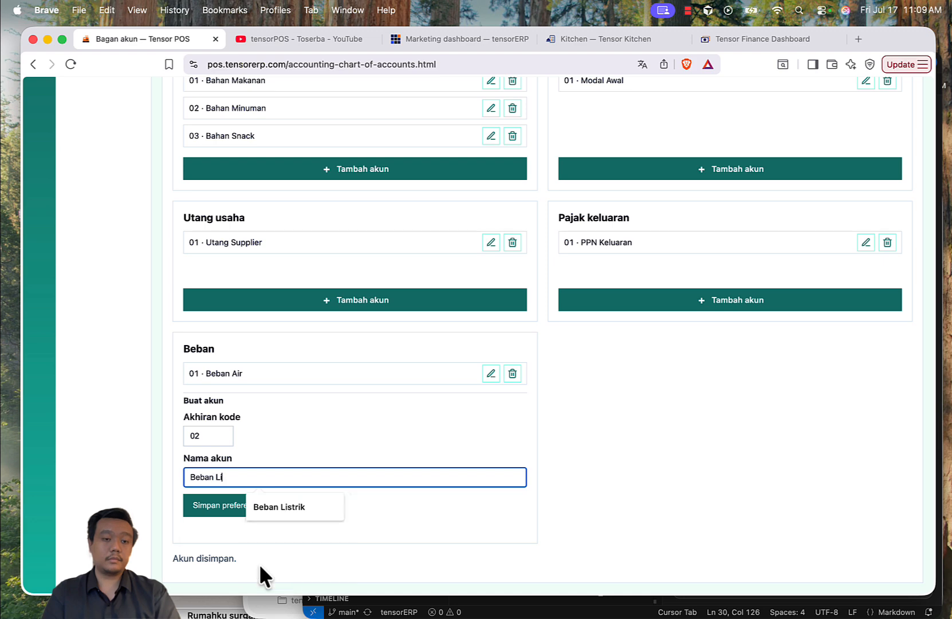
pyautogui.write('strik')
pyautogui.click(221, 507)
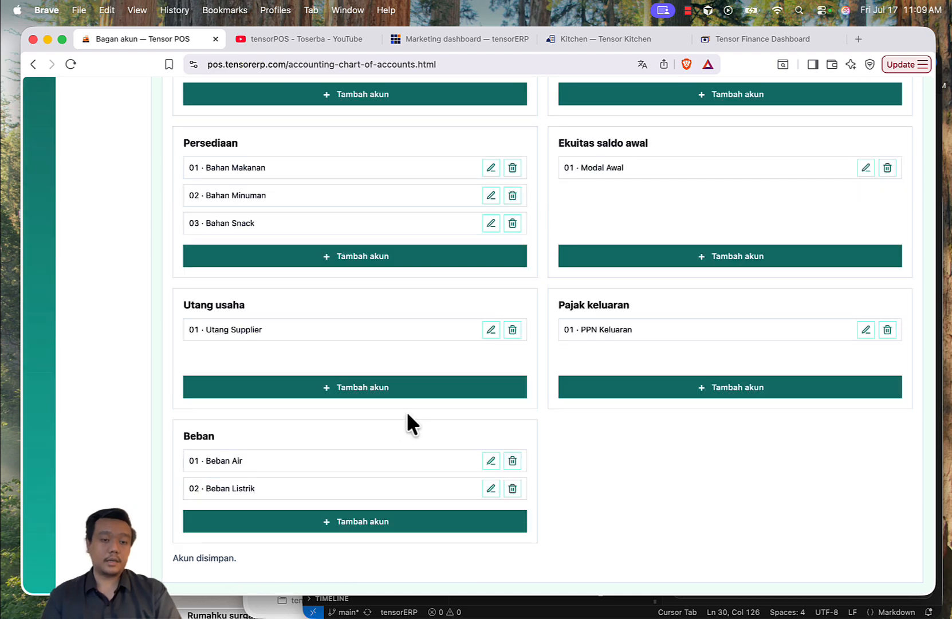
# Step: Add account 03 named Beban Pegawai under Beban
pyautogui.click(360, 522)
pyautogui.scroll(-4, 369, 459)
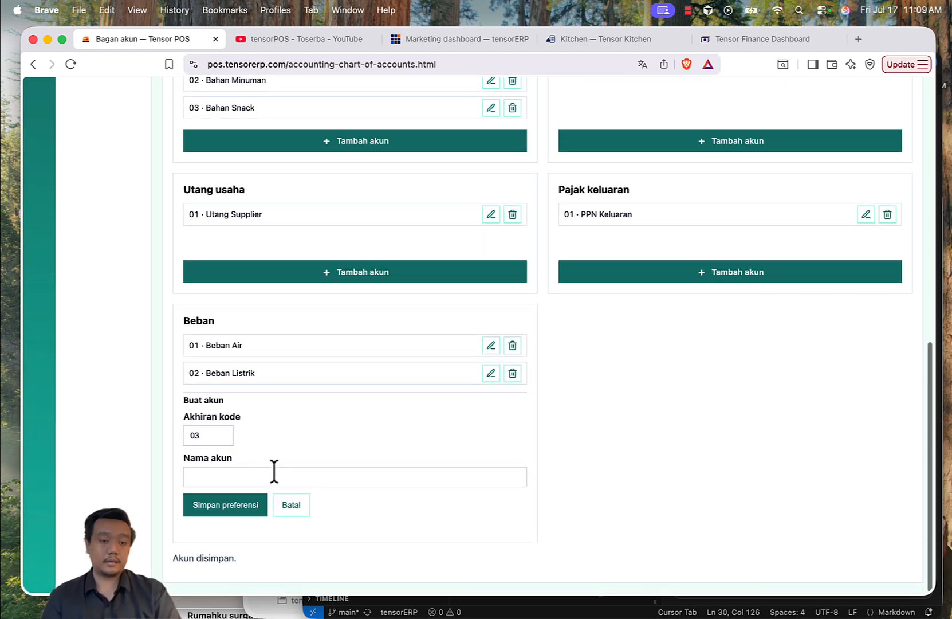
pyautogui.click(274, 470)
pyautogui.write('Bebam')
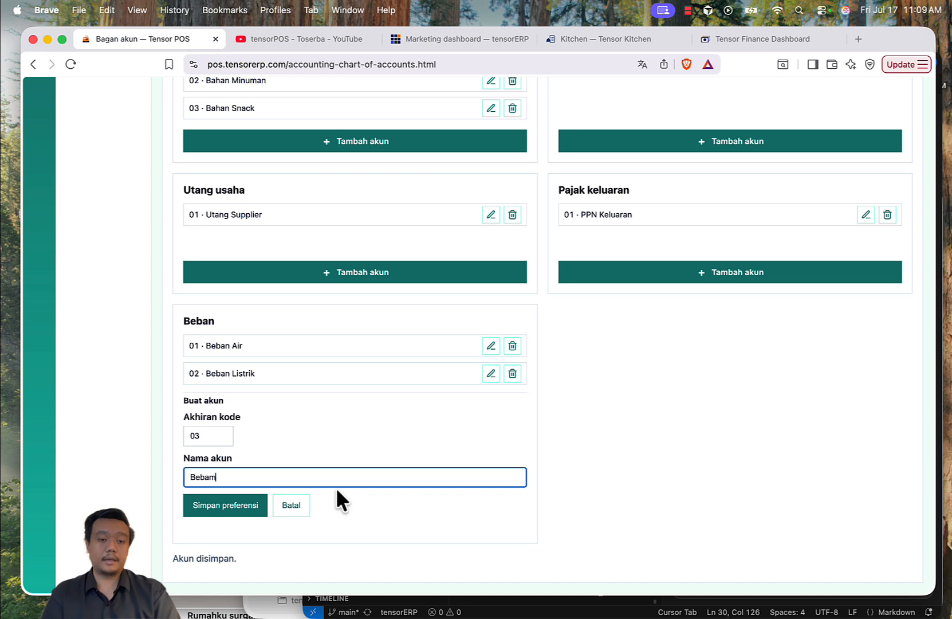
pyautogui.press('BackSpace')
pyautogui.write('n Pegawa')
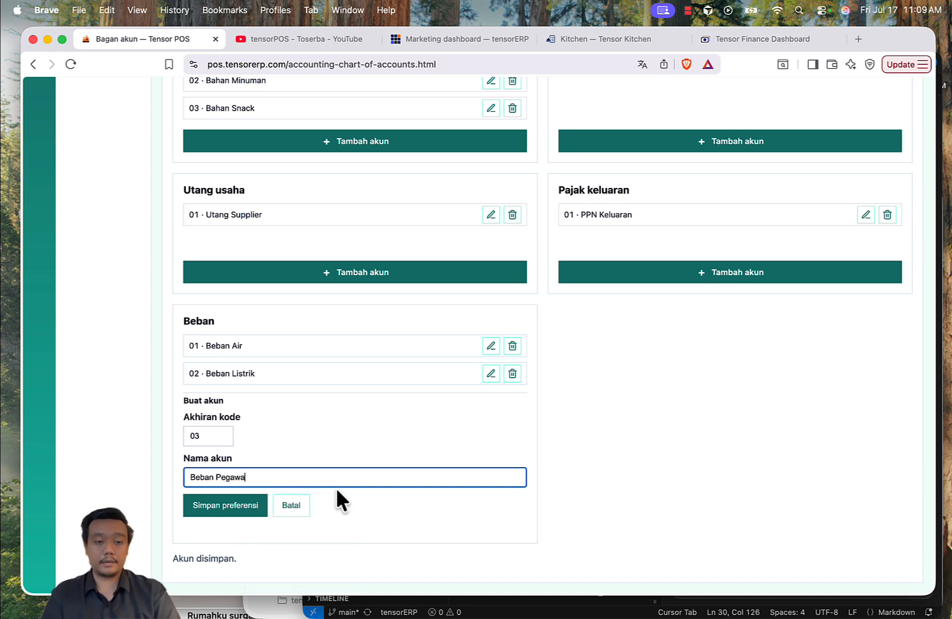
pyautogui.write('i')
pyautogui.click(232, 506)
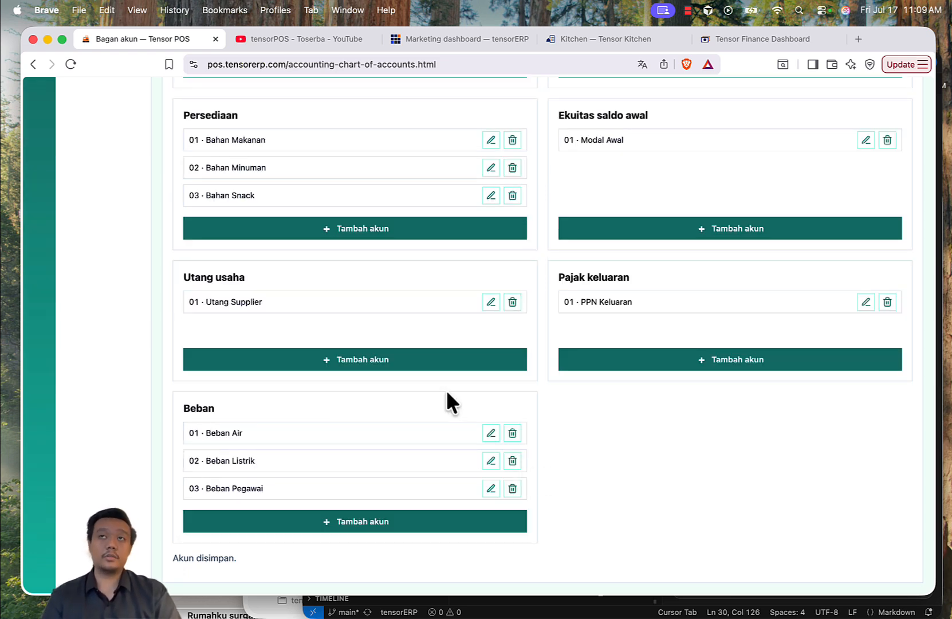
# Step: Review the full chart of accounts across all categories
pyautogui.scroll(10, 504, 302)
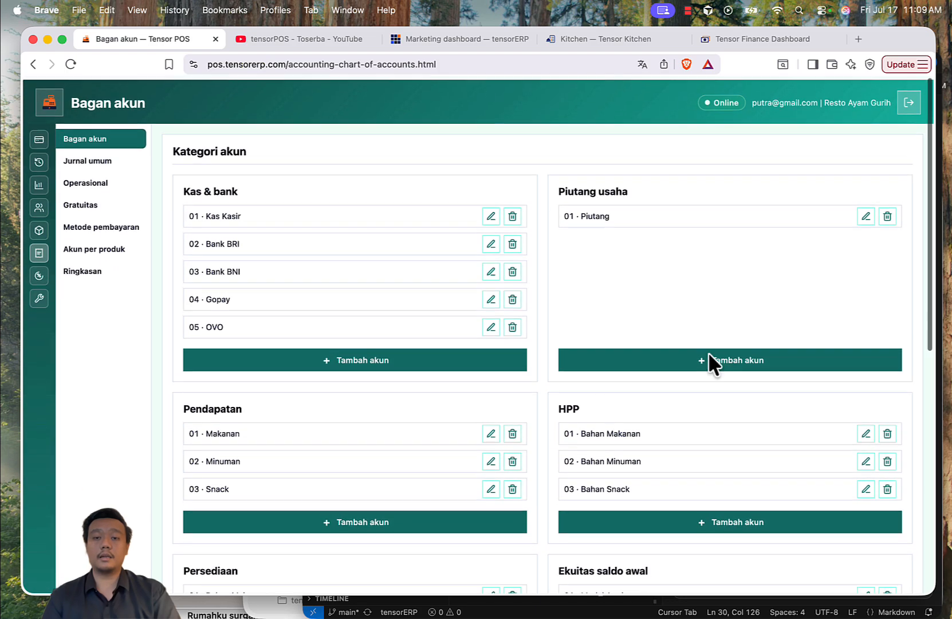
pyautogui.scroll(-10, 561, 247)
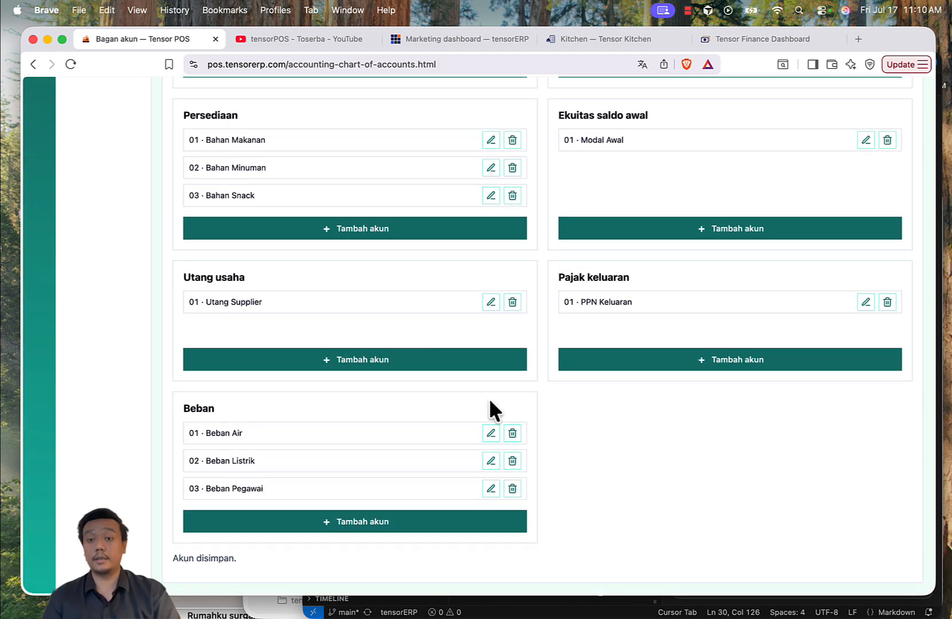
pyautogui.scroll(10, 491, 408)
pyautogui.scroll(2, 488, 397)
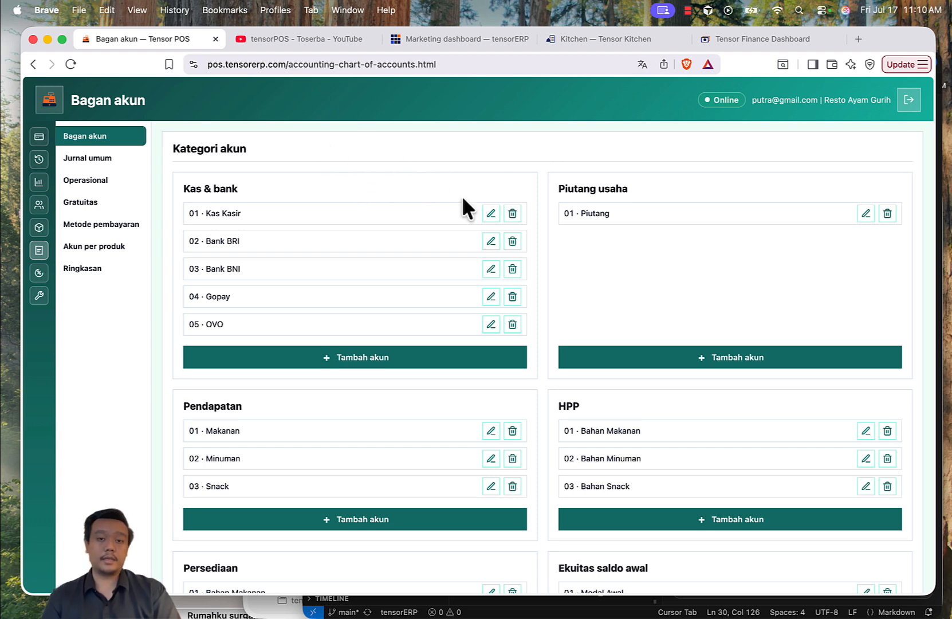
pyautogui.scroll(-10, 463, 199)
pyautogui.scroll(10, 538, 361)
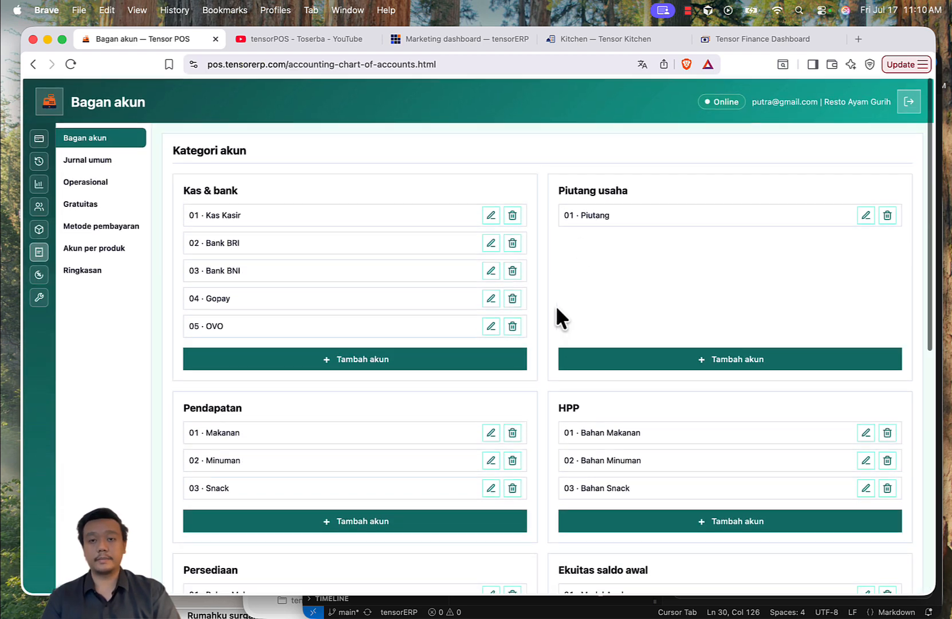